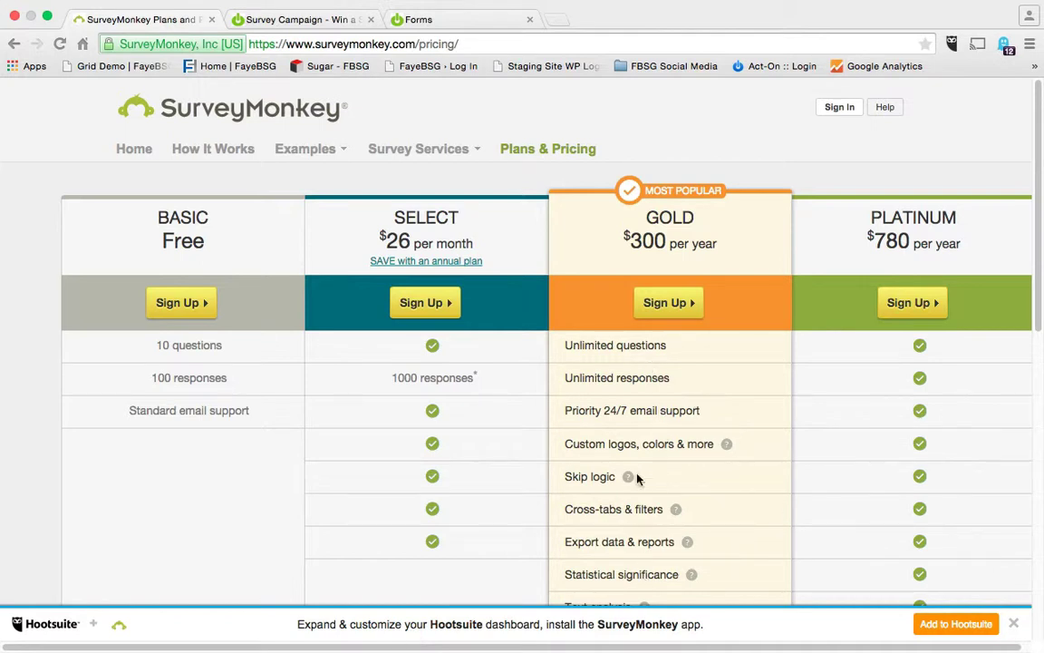
Close the SurveyMonkey Plans & Pricing tab to return to the live Survey Campaign form.
left_click(212, 19)
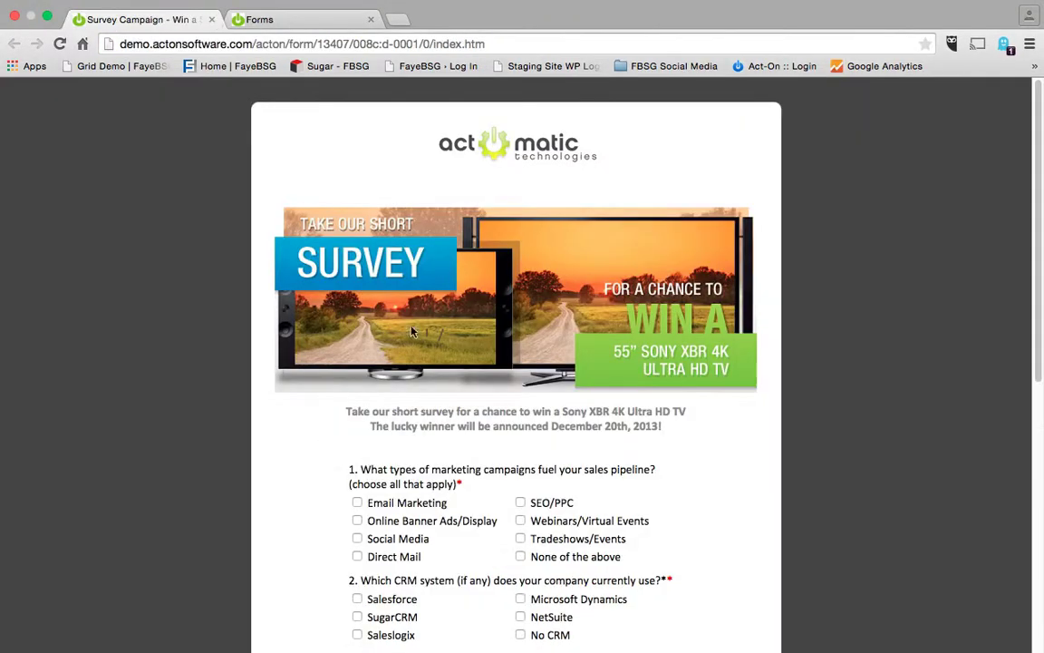
Review the live 'Survey Campaign - Win a Sony TV' form top to bottom and submit it as a test.
scroll(363, 468, "down", 10)
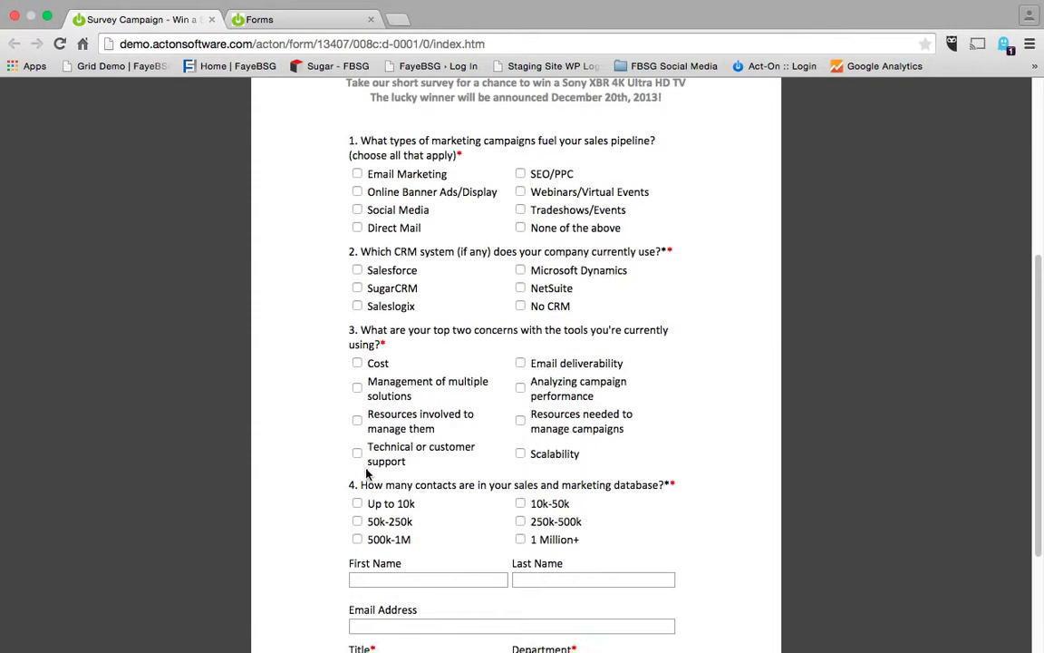
scroll(366, 468, "up", 10)
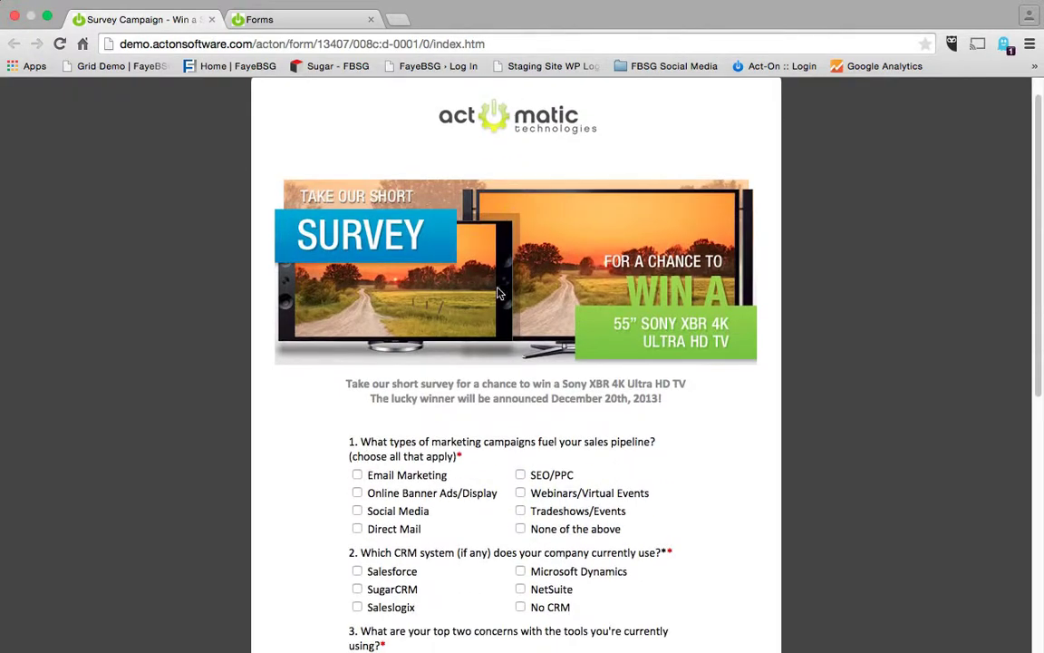
scroll(412, 318, "down", 2)
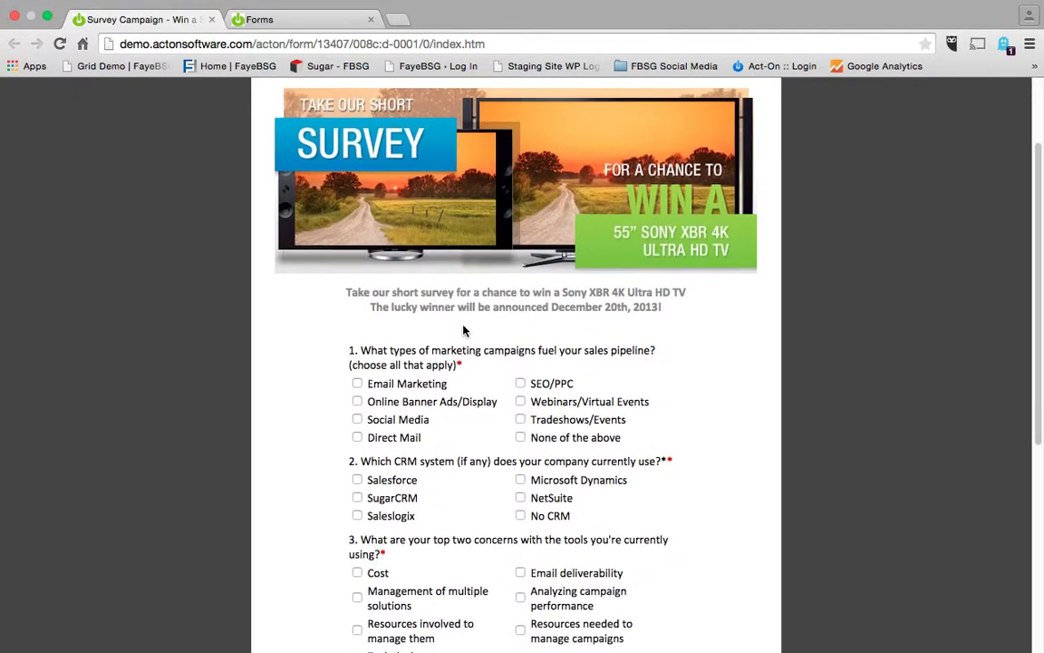
scroll(463, 331, "down", 4)
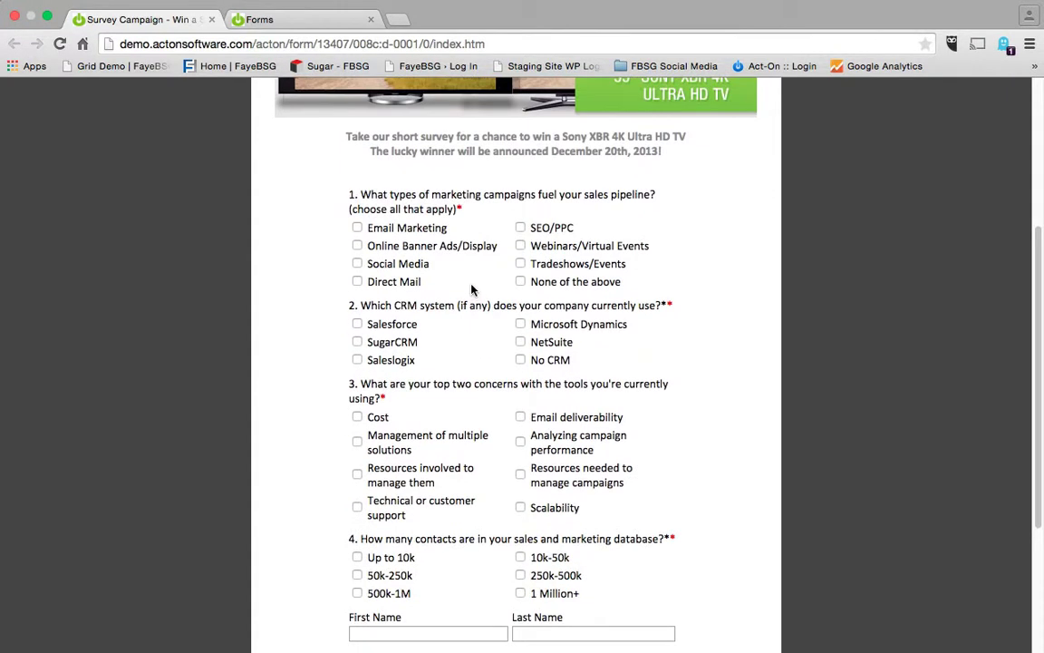
scroll(425, 267, "down", 2)
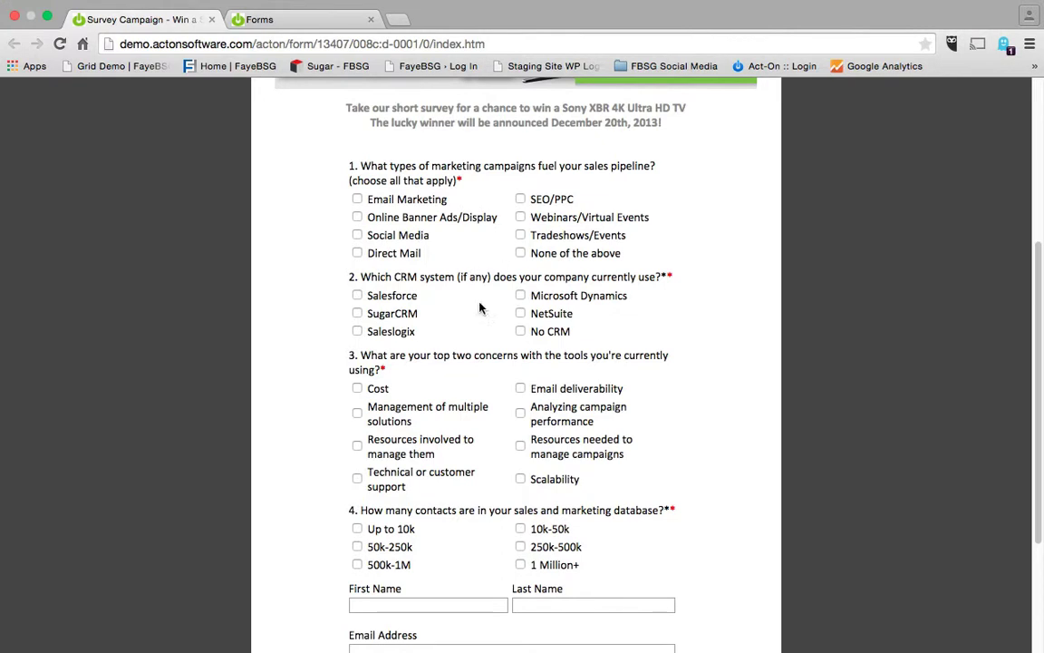
scroll(417, 414, "down", 3)
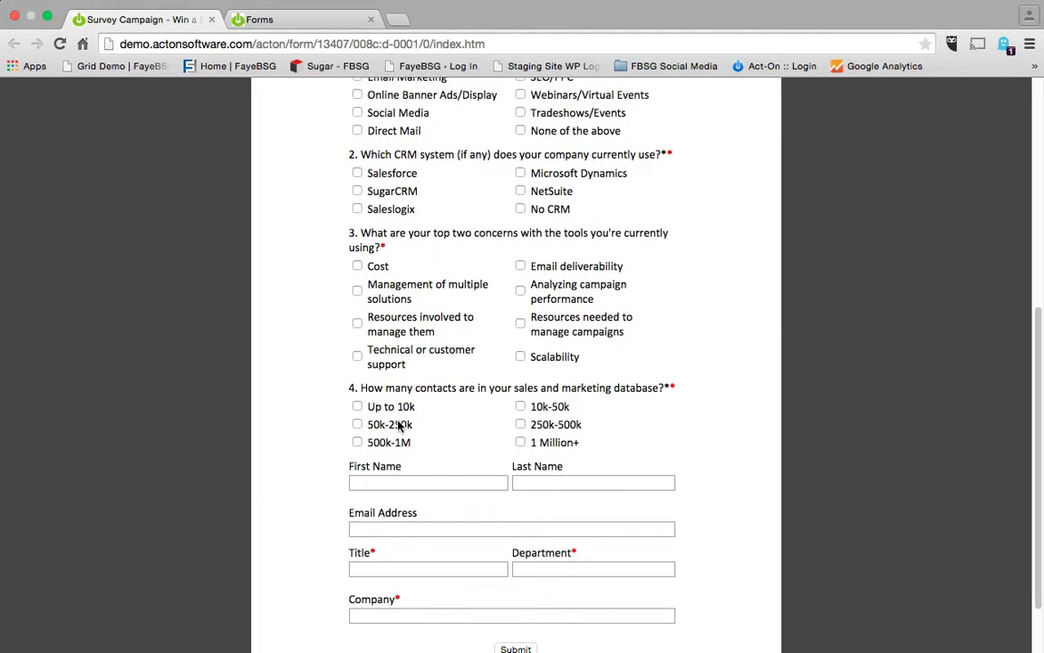
scroll(400, 426, "down", 2)
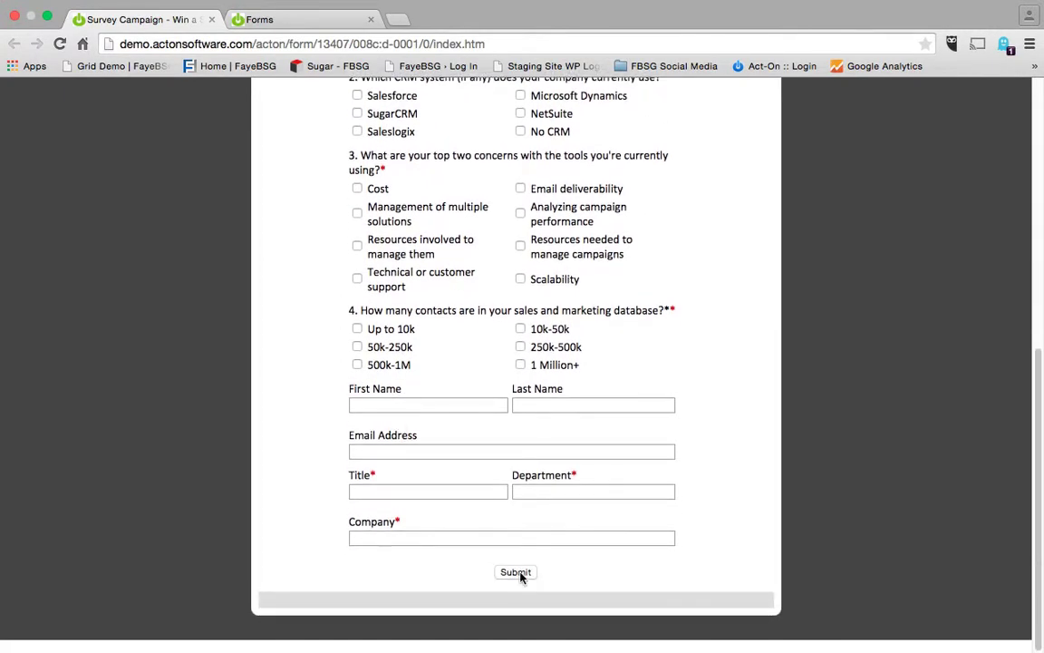
left_click(516, 572)
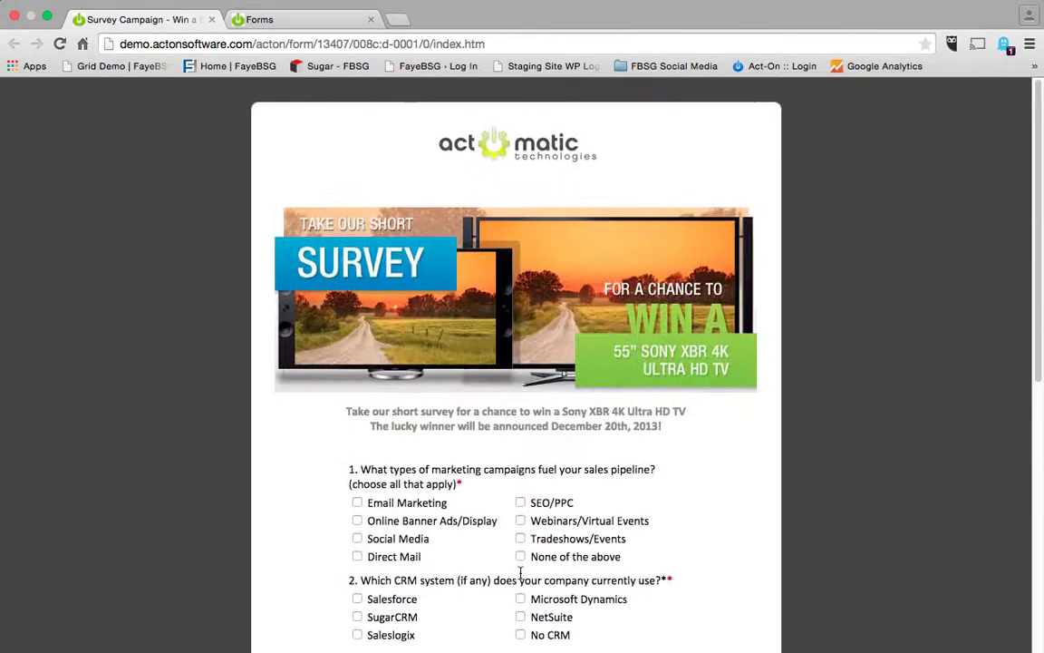
scroll(520, 572, "down", 3)
scroll(520, 573, "up", 3)
Create a new blank form from Web Forms on the Act-On home dashboard.
left_click(290, 20)
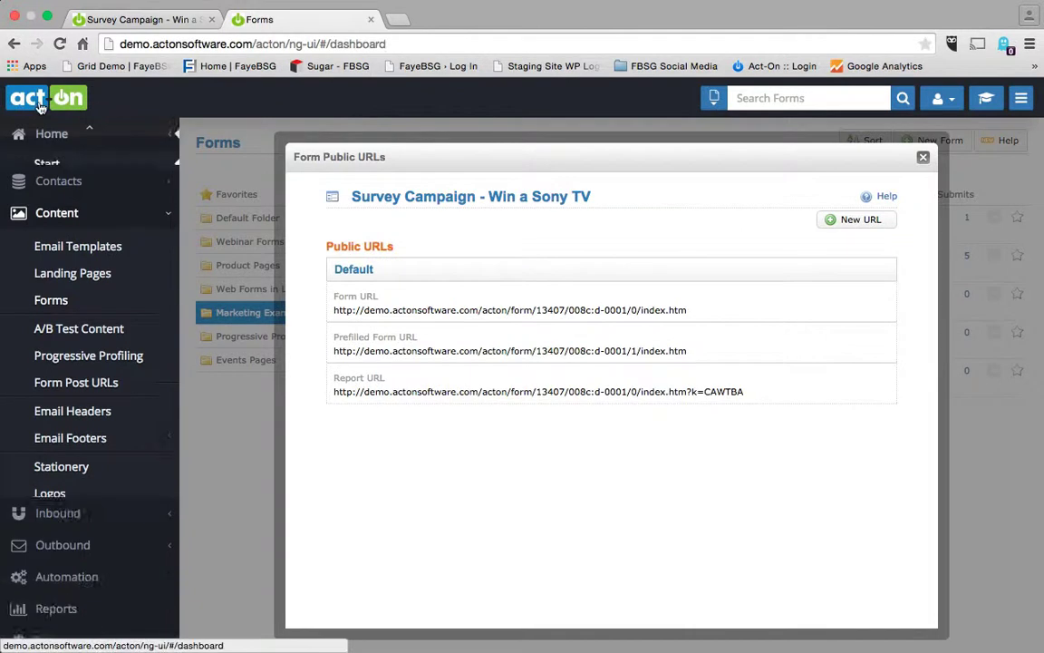
left_click(40, 104)
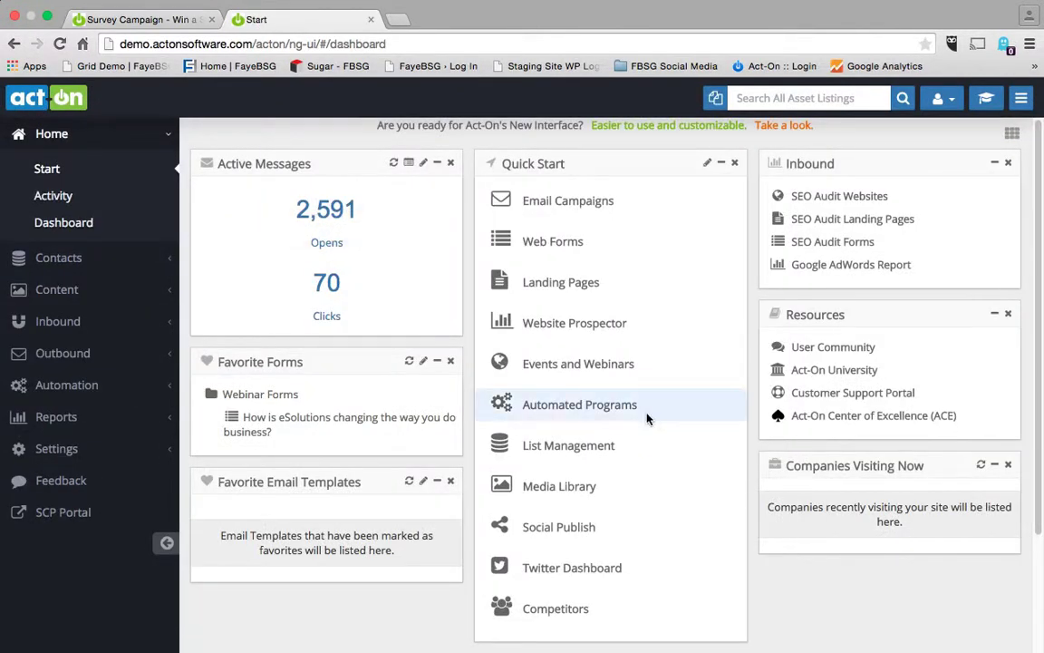
left_click(561, 248)
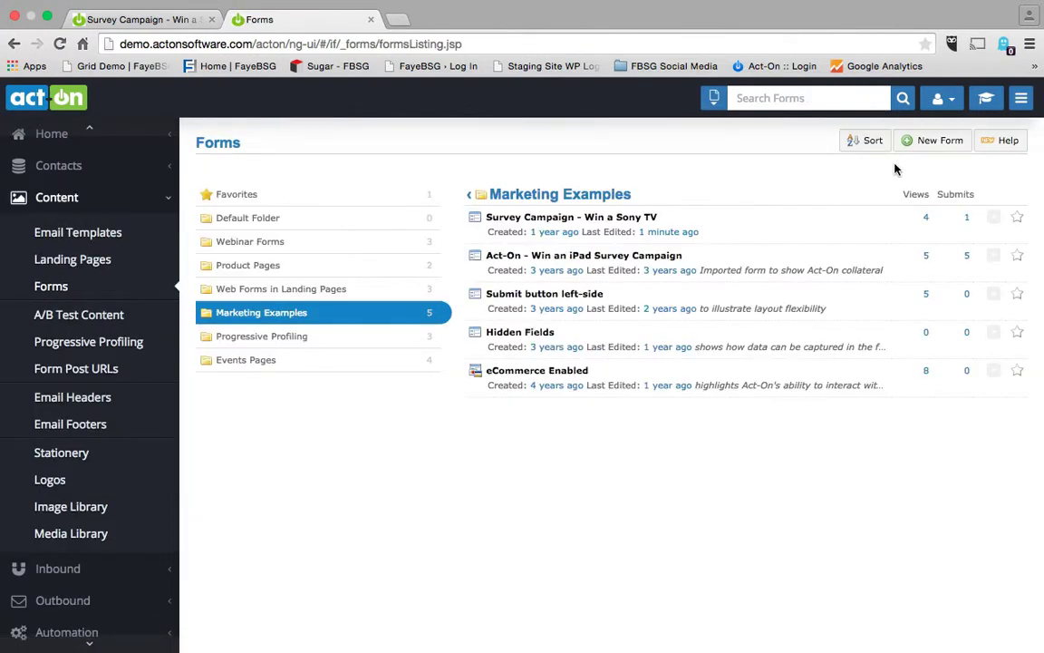
left_click(940, 145)
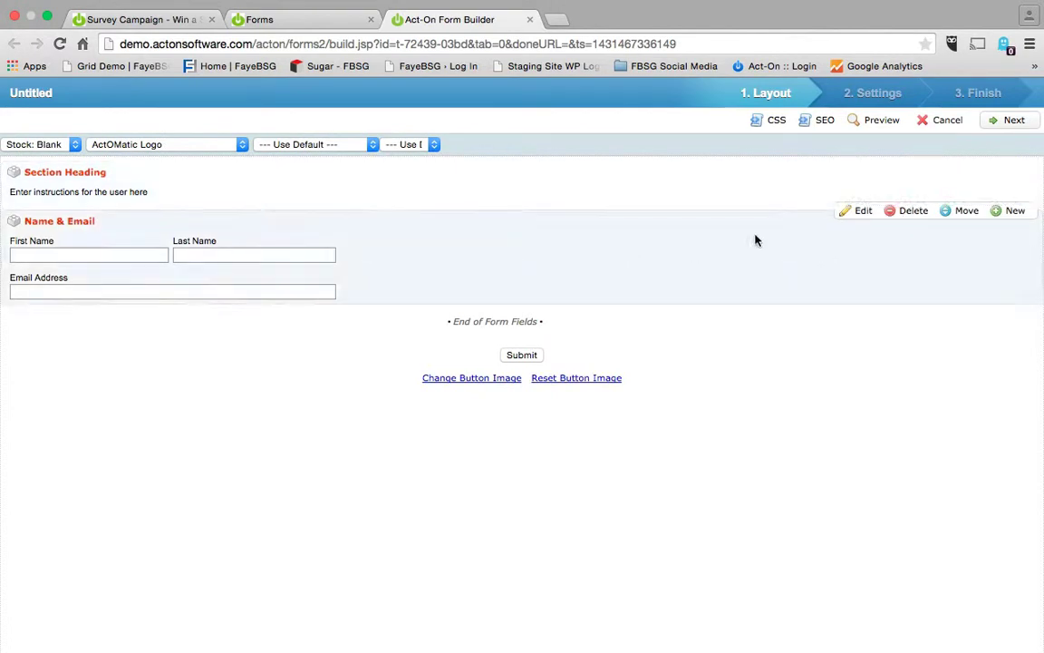
Replace the section heading's placeholder text with the 'Take our short survey' banner from Campaign Creative.
left_click(863, 163)
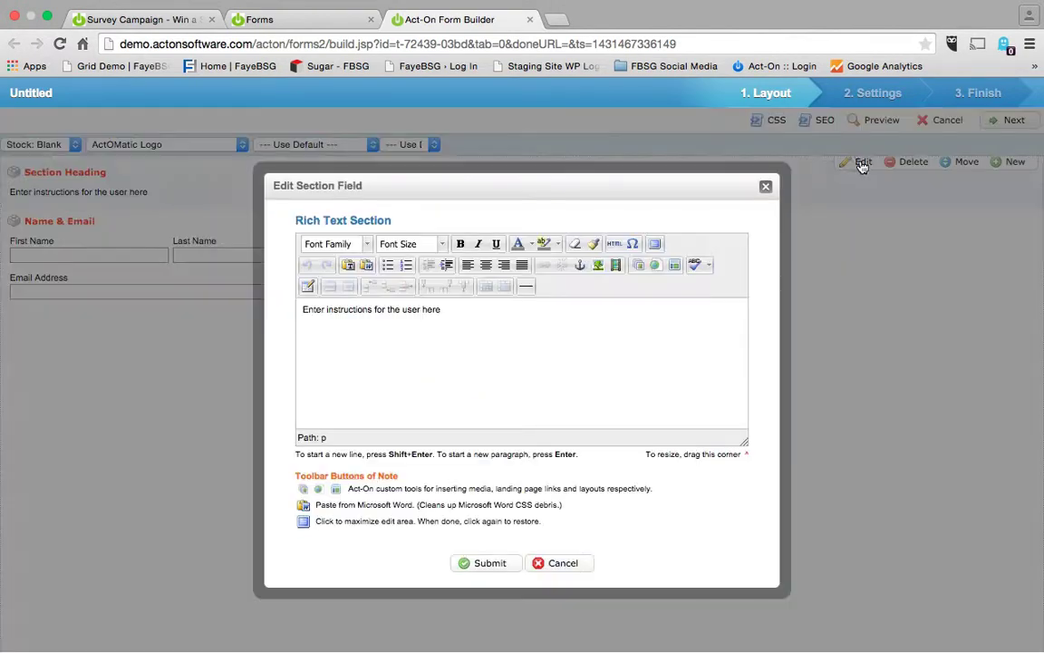
left_click_drag(451, 309, 300, 310)
key("BackSpace")
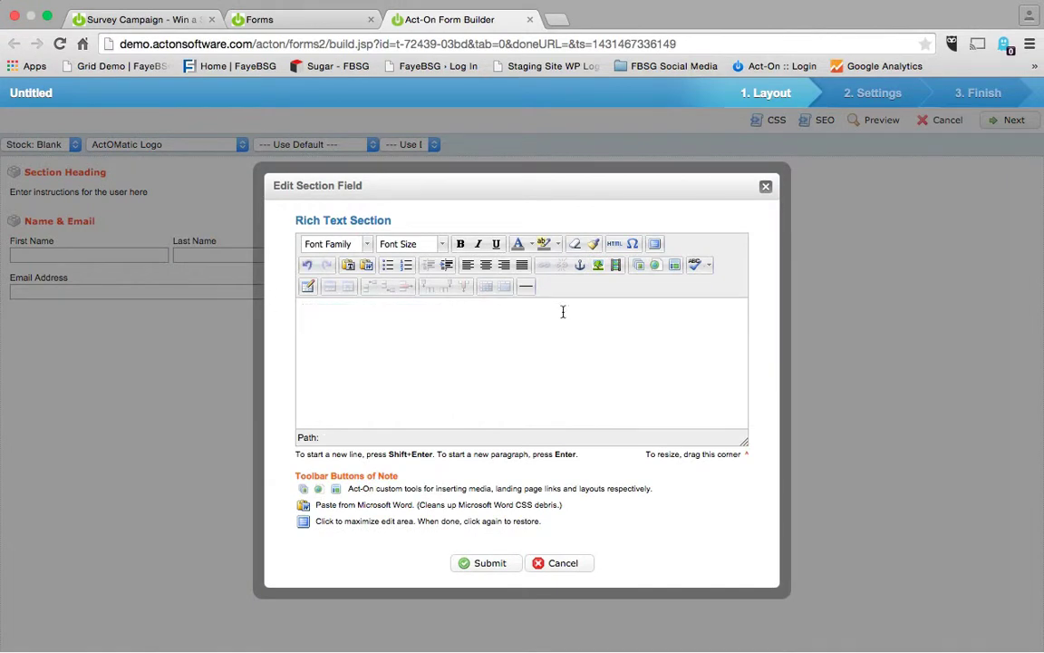
left_click(638, 265)
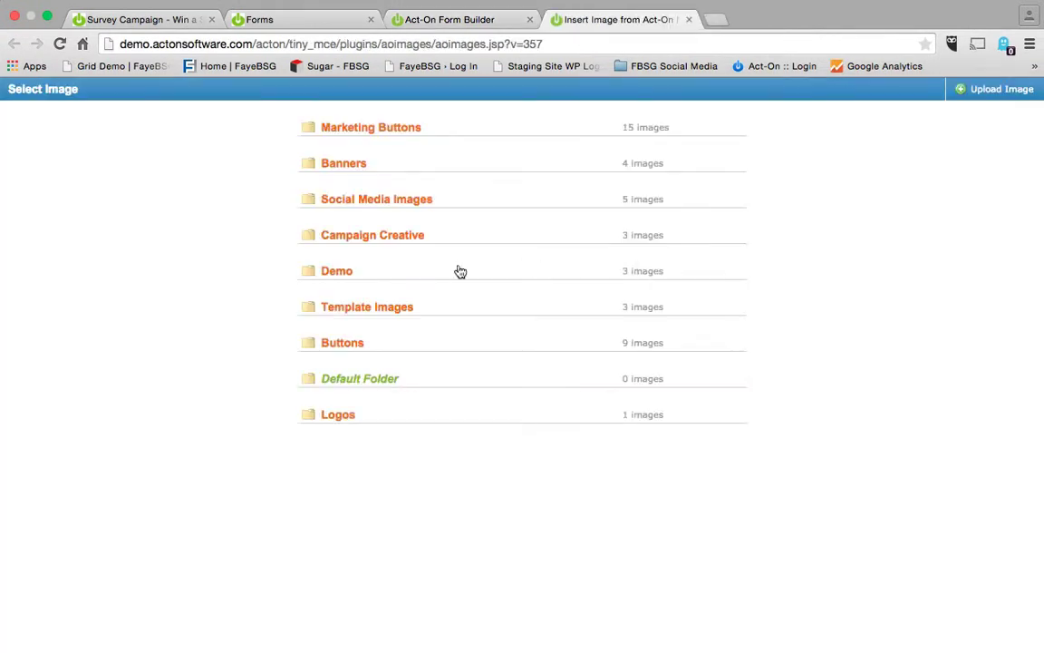
left_click(407, 237)
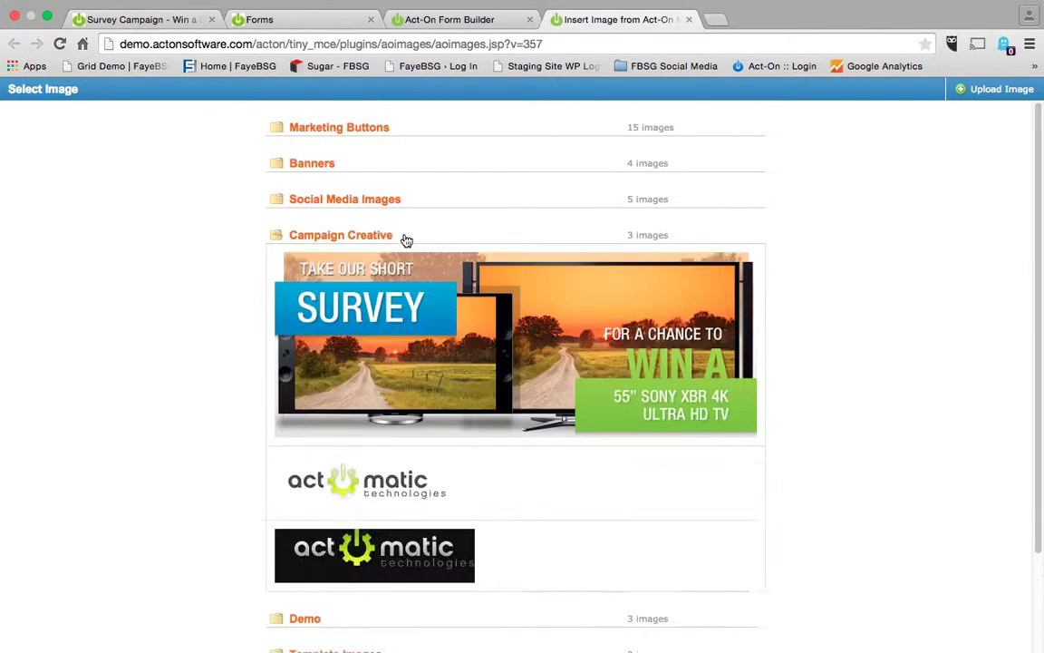
left_click(408, 323)
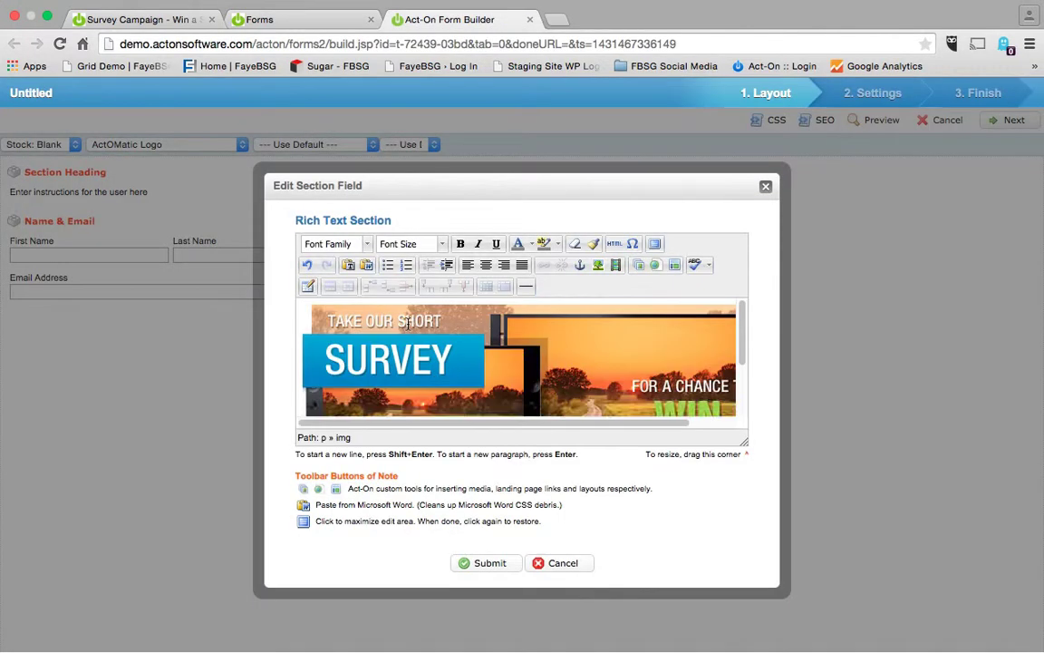
left_click(471, 562)
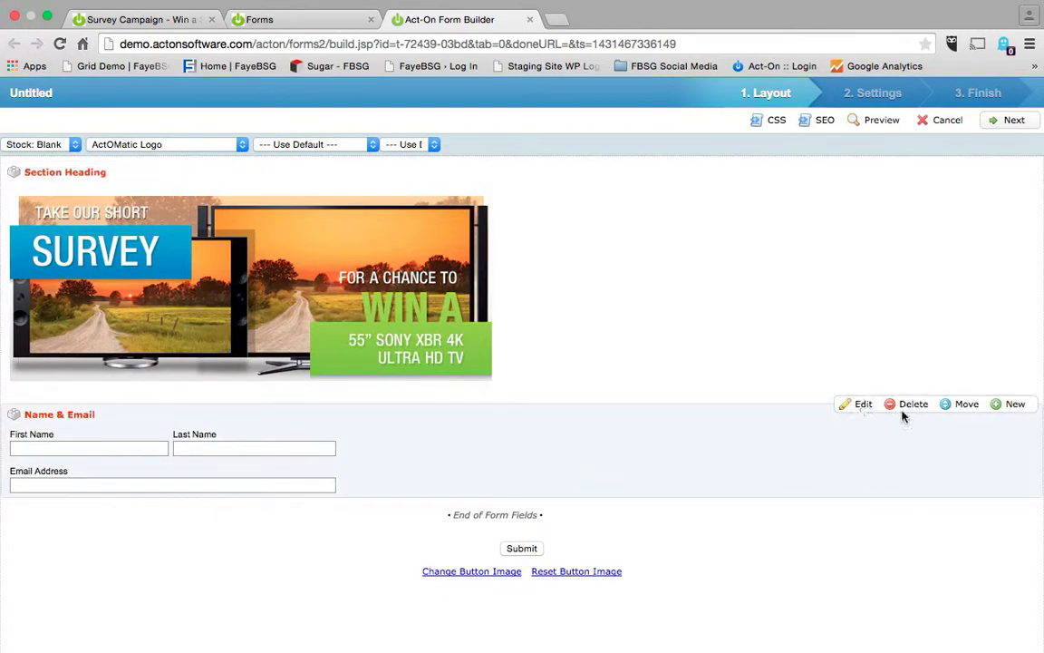
left_click(997, 409)
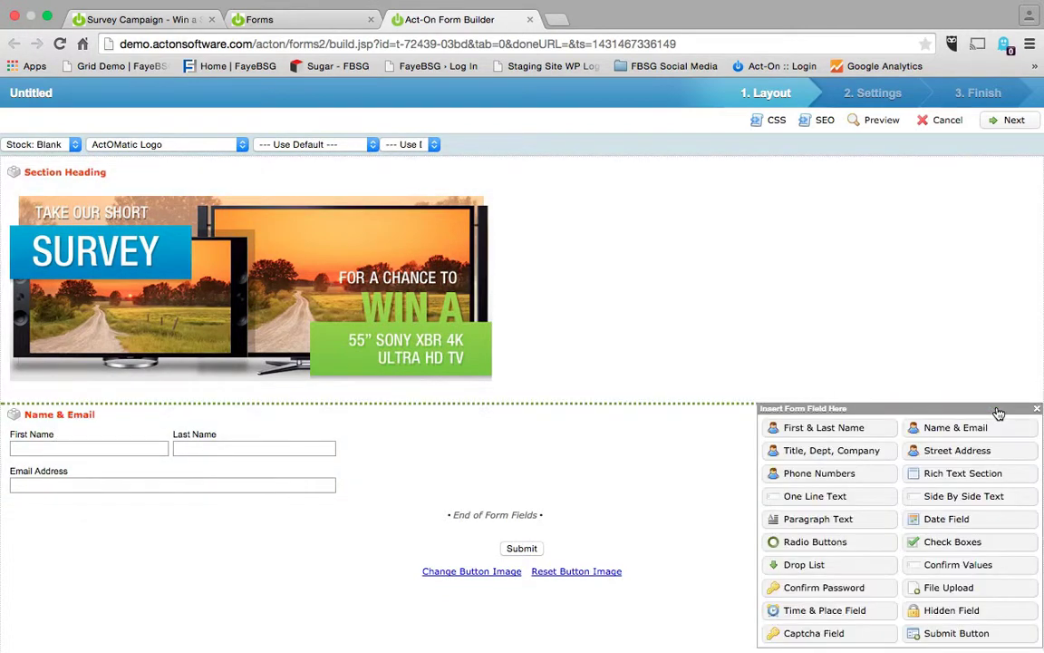
Add a rich text section reading 'Take our wicked awesome survey!' at 12pt font size.
left_click(931, 481)
left_click(639, 234)
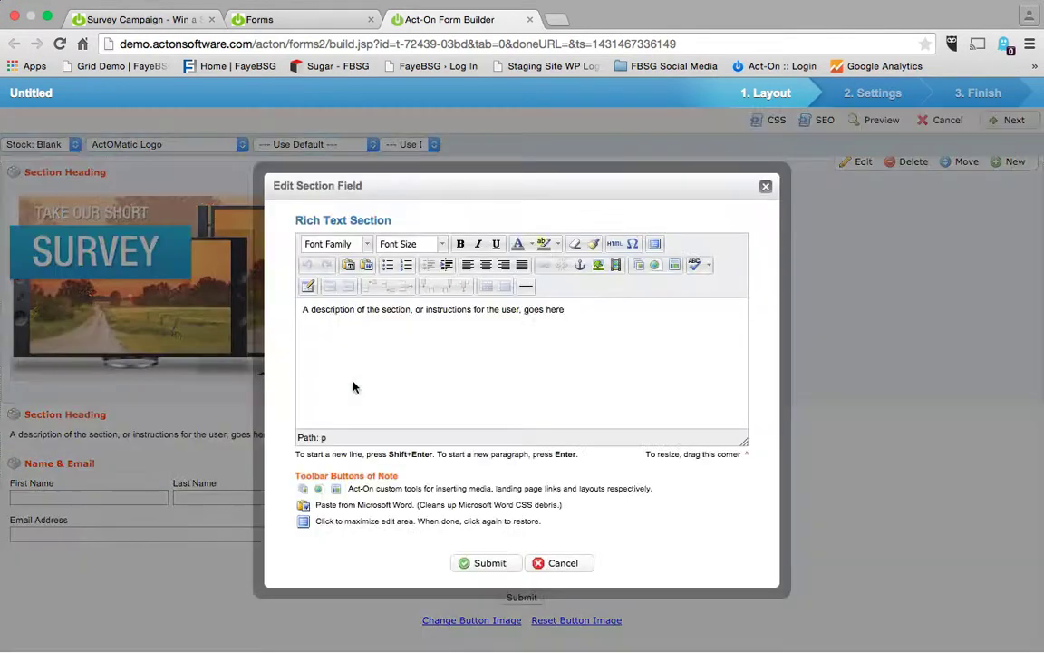
triple_click(583, 310)
type("Take")
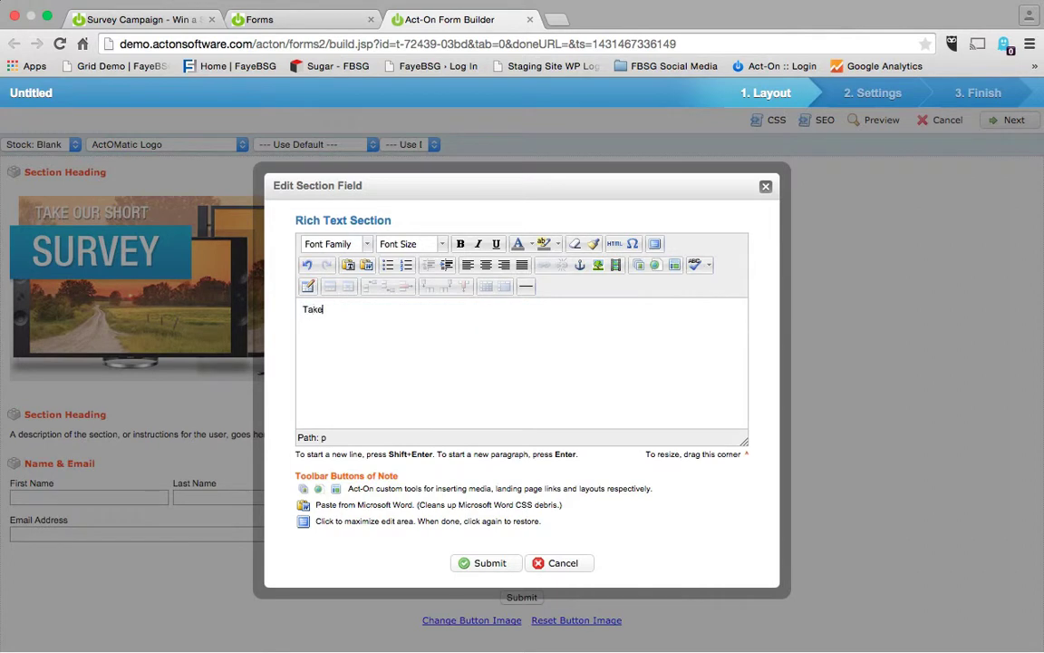
type(" our wicked awesome surve")
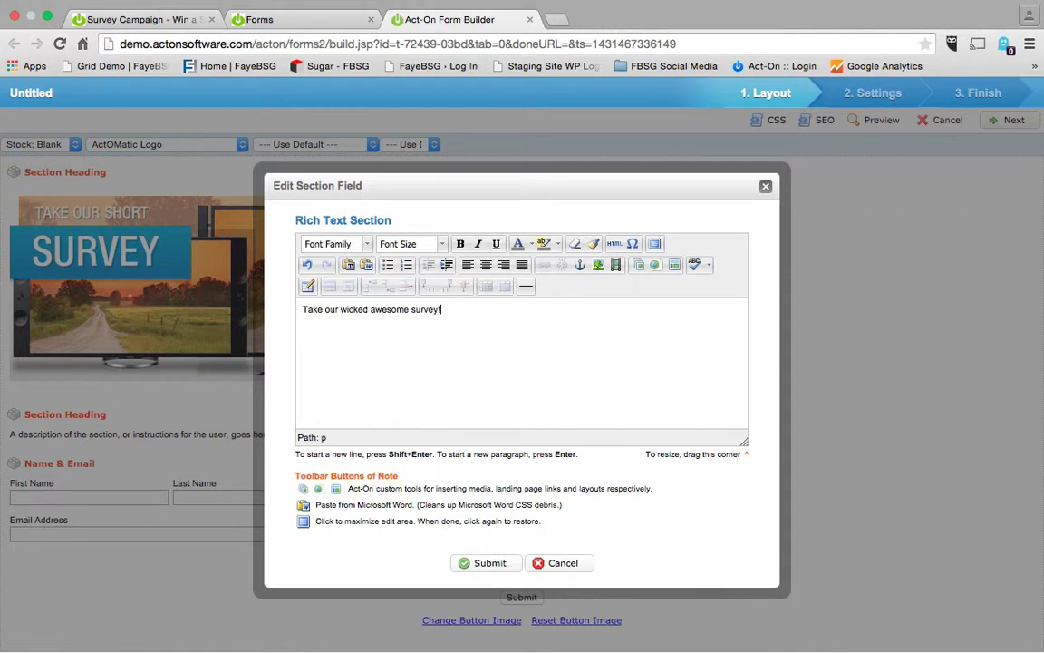
type("y!")
key("super+a")
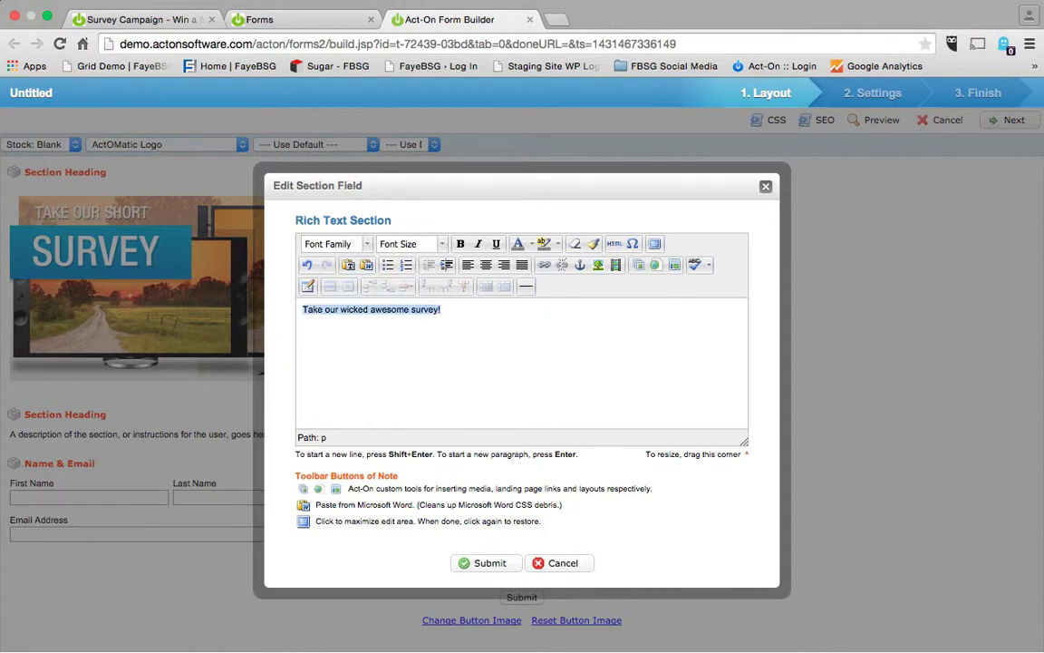
left_click(442, 244)
left_click(399, 355)
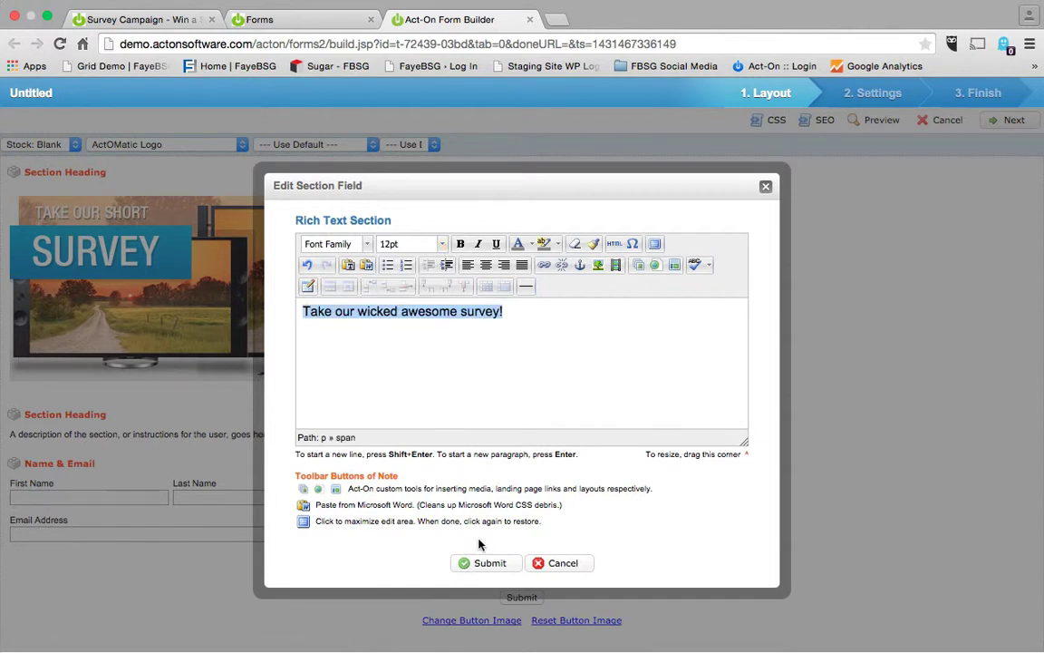
left_click(489, 563)
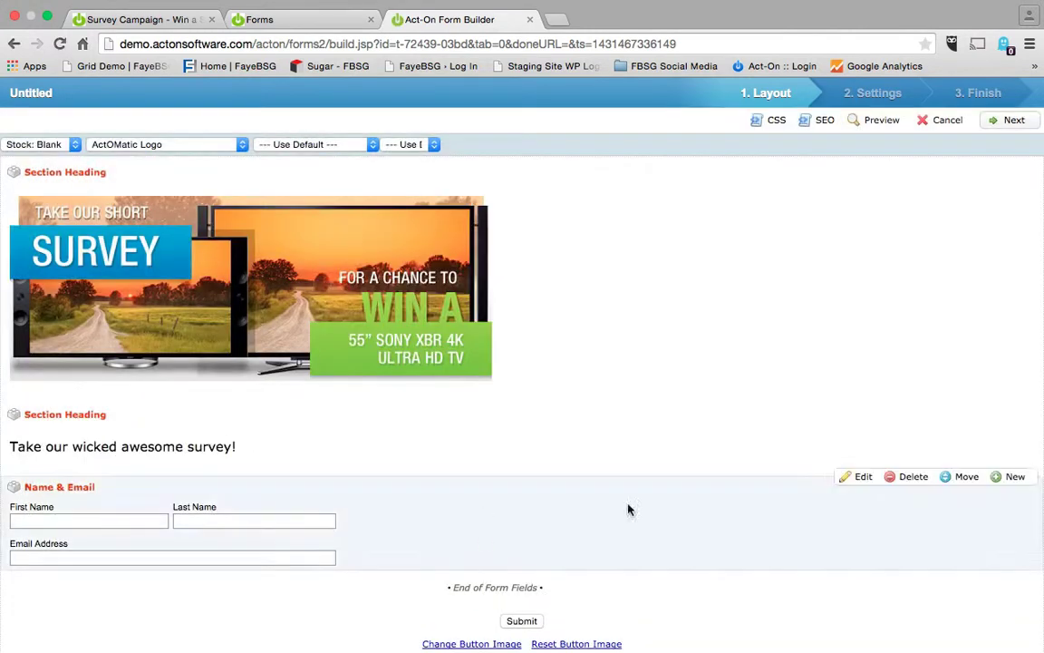
left_click(1009, 477)
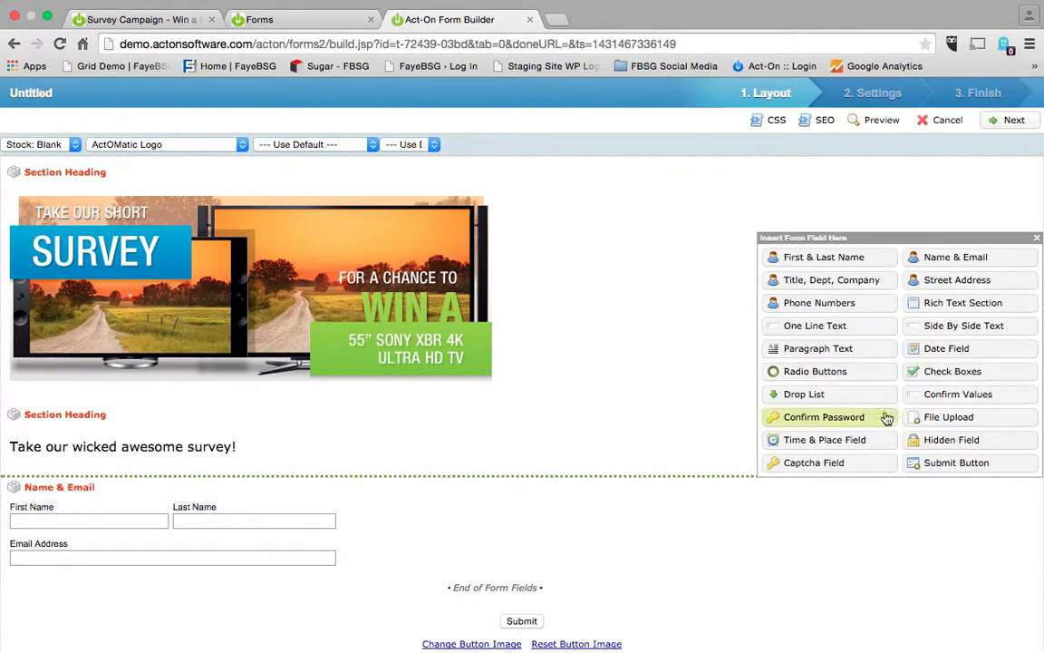
Add a radio-button field labelled 'Question 1' with a vertical choice layout.
left_click(836, 370)
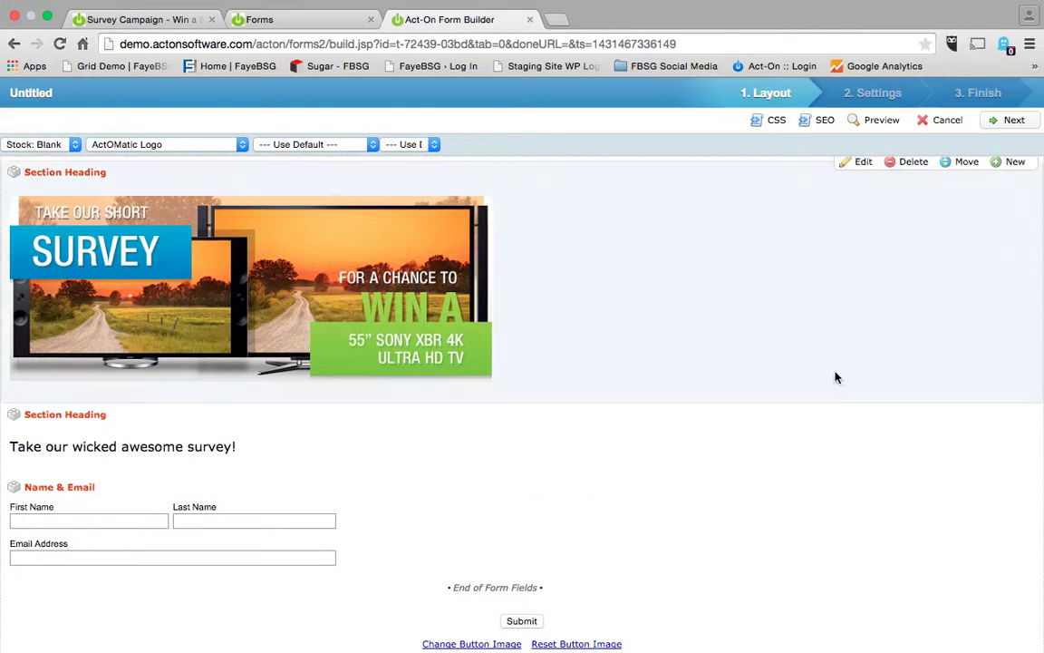
left_click(644, 237)
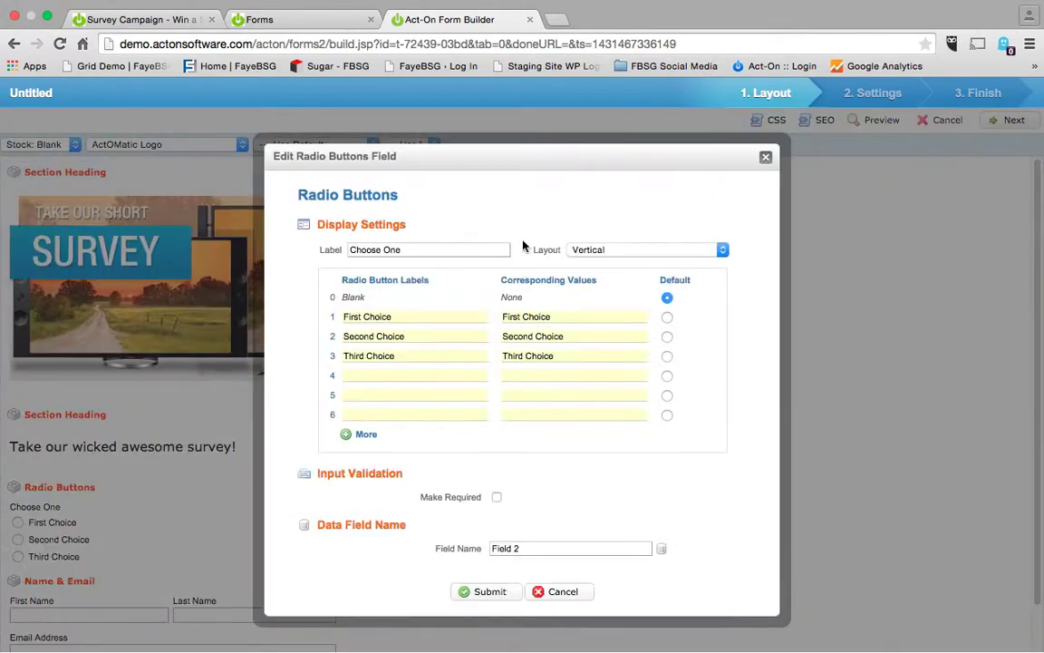
triple_click(460, 253)
type("Que")
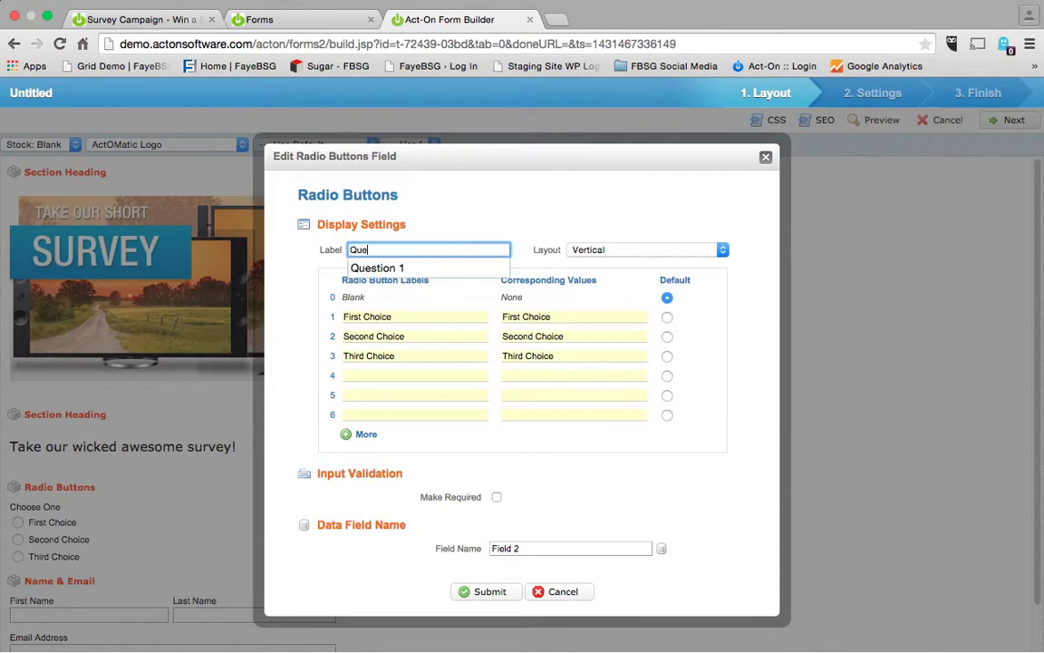
type("stion 1")
key("Return")
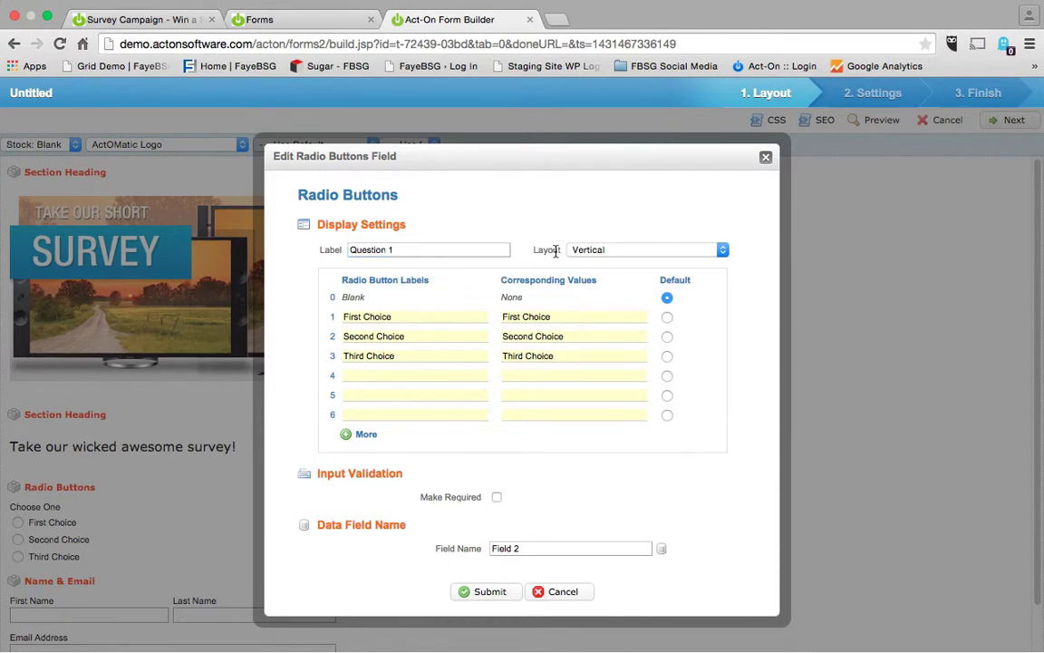
left_click(609, 250)
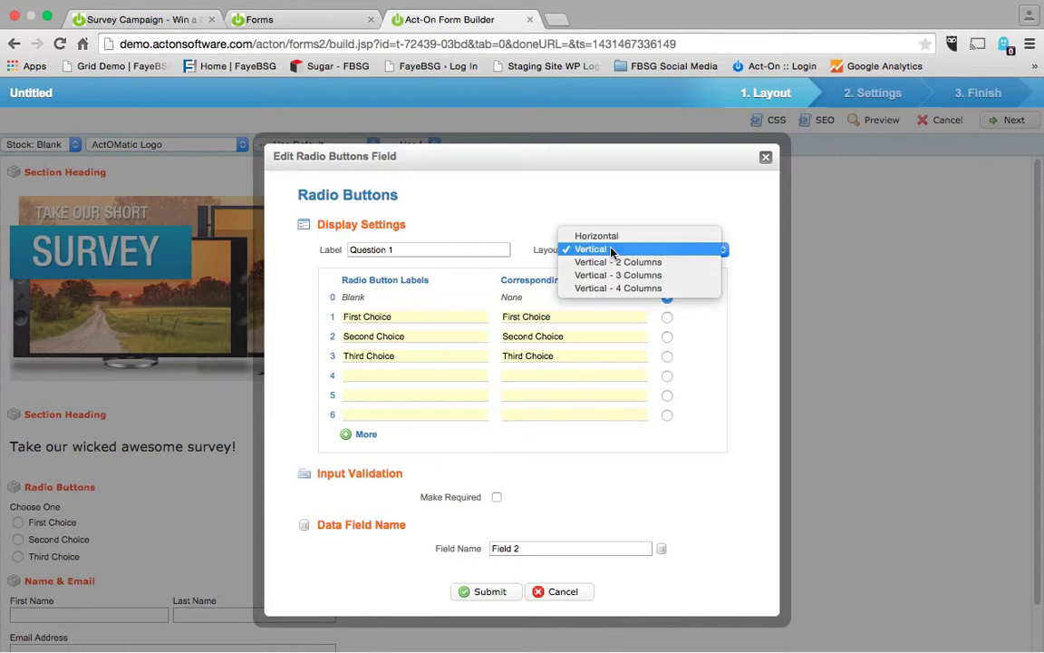
left_click(519, 221)
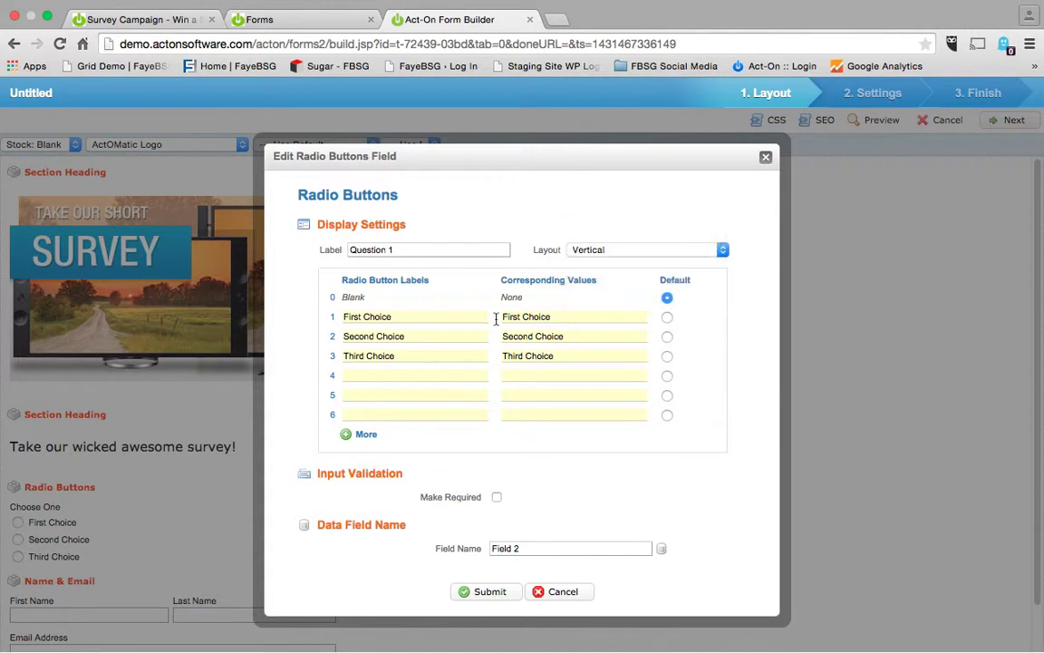
Add a fourth choice with label and value 'None'.
left_click(411, 371)
type("None")
key("Tab")
type("None")
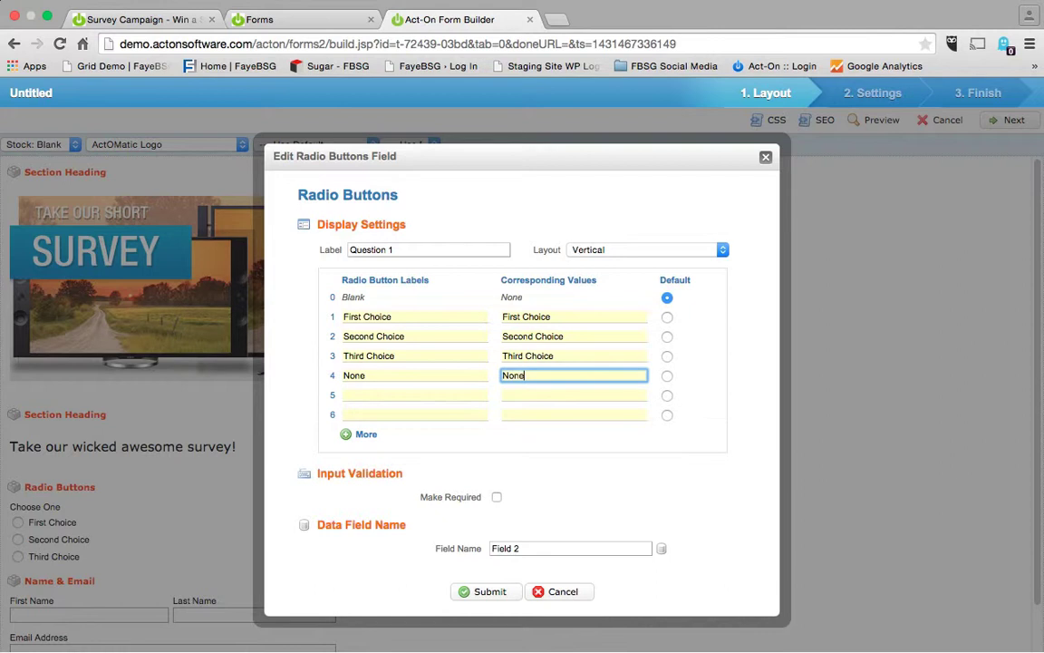
left_click(358, 434)
scroll(443, 428, "down", 4)
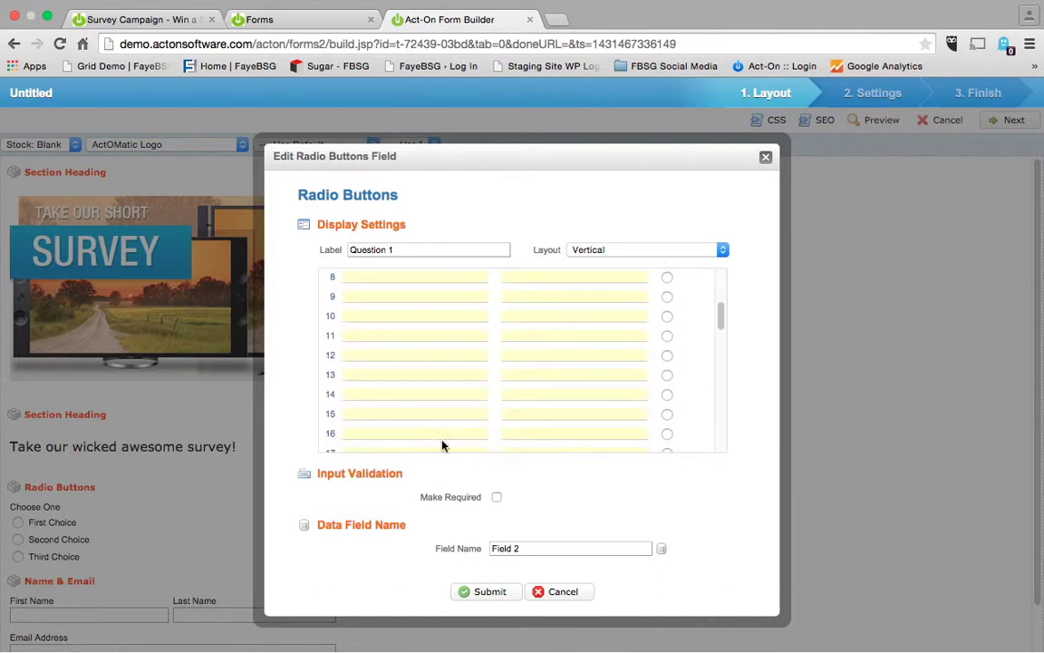
scroll(516, 387, "up", 5)
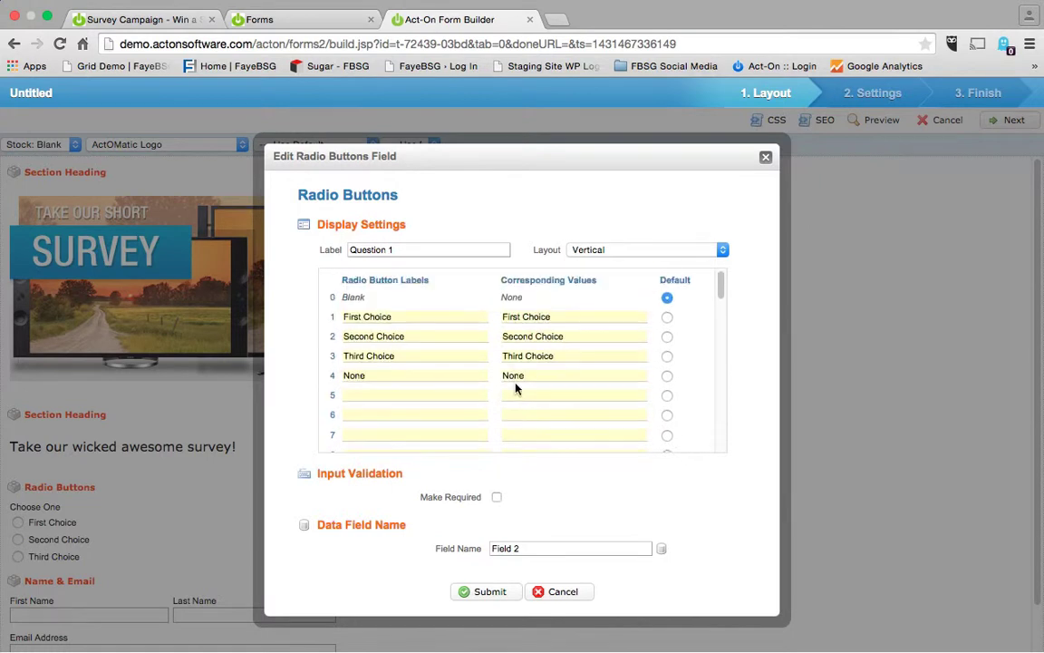
Make Question 1 required and map it to the Preference1 field.
left_click(497, 497)
left_click(662, 550)
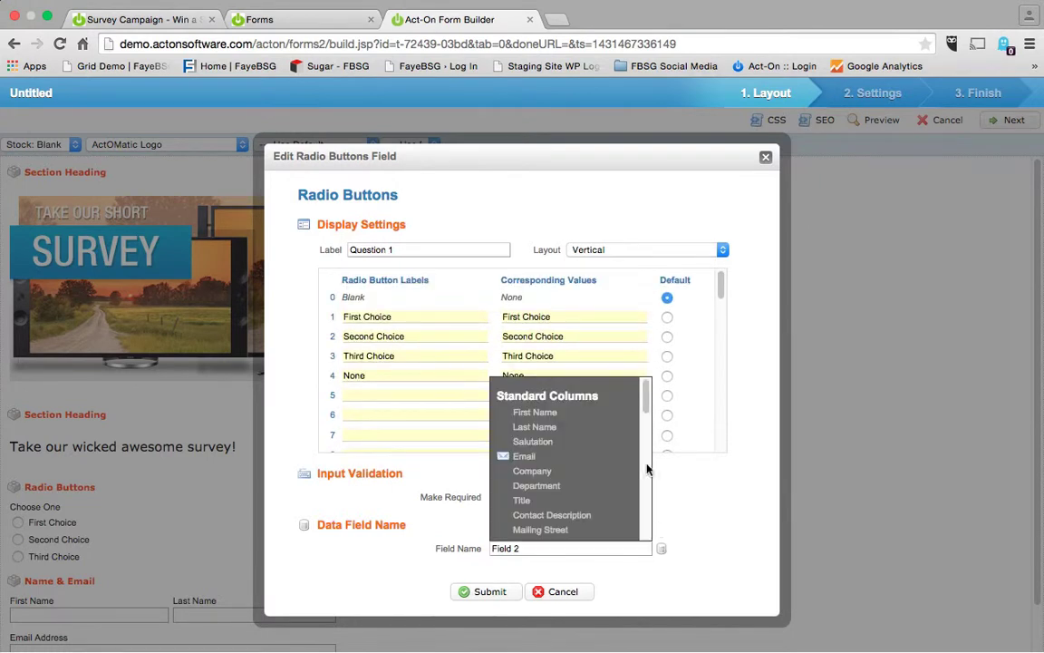
left_click_drag(647, 402, 647, 508)
left_click(535, 522)
left_click(489, 591)
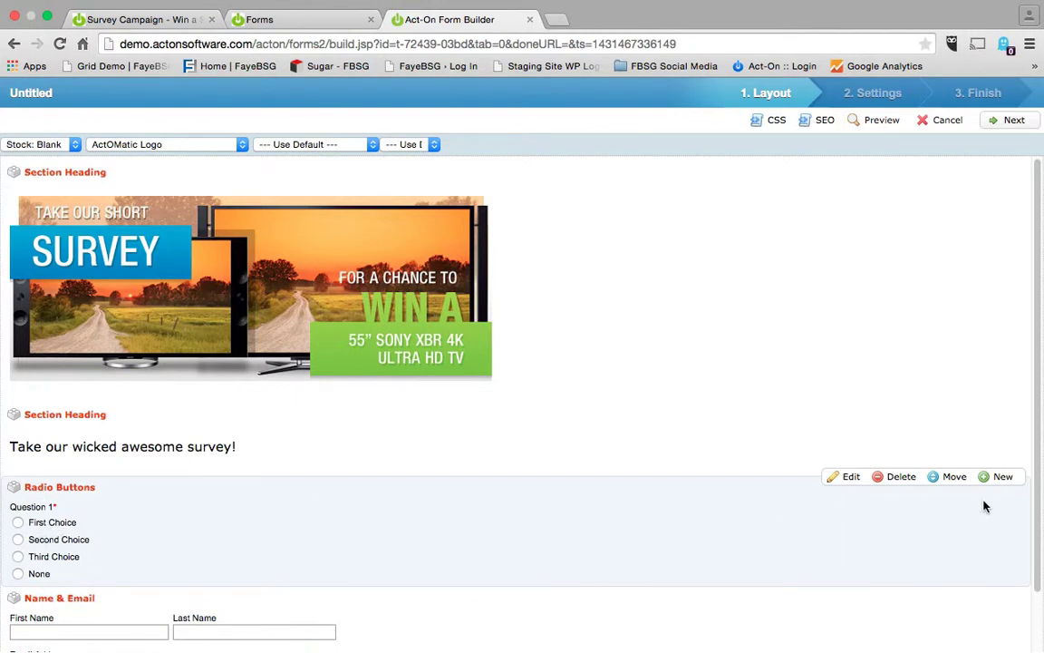
Insert a Large-width drop list labelled 'Location' above Name & Email.
mouse_move(970, 590)
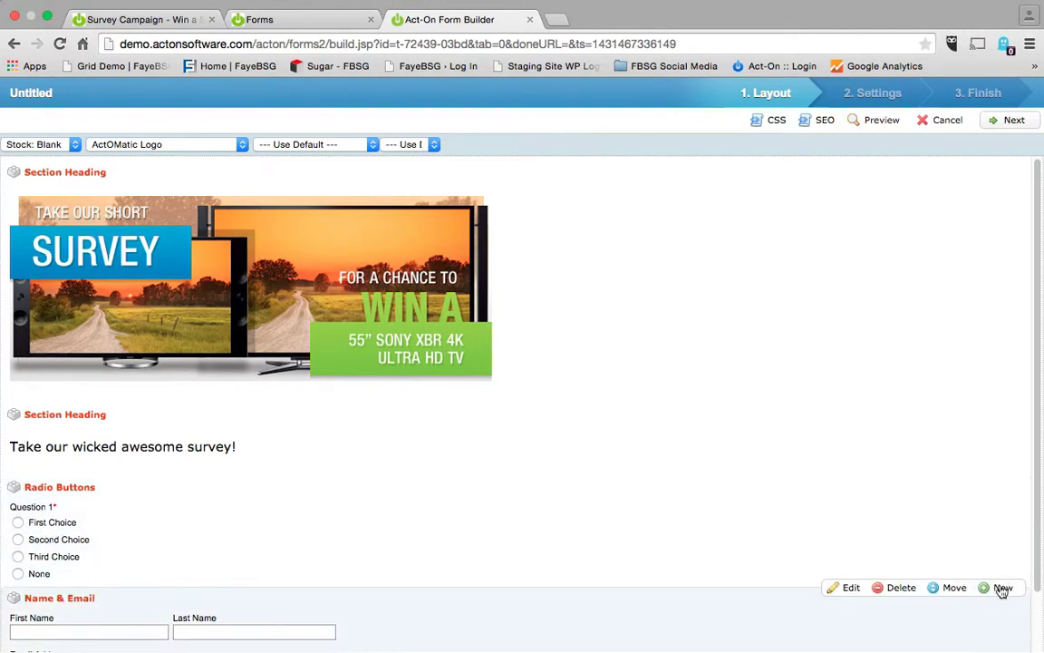
left_click(1002, 589)
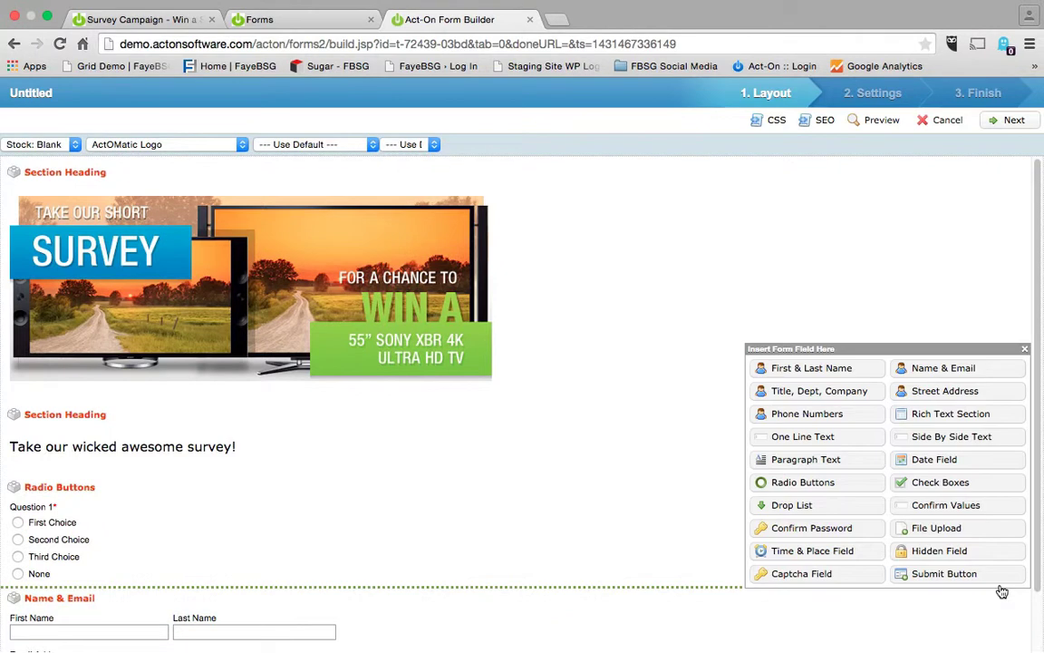
left_click(827, 510)
left_click(647, 234)
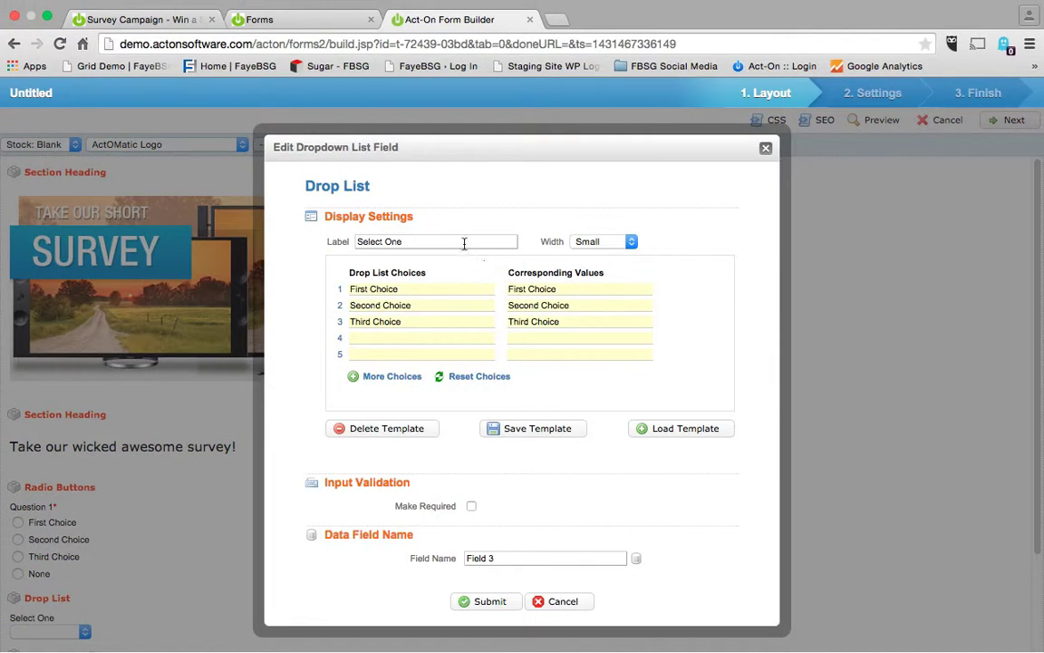
triple_click(464, 242)
type("Location")
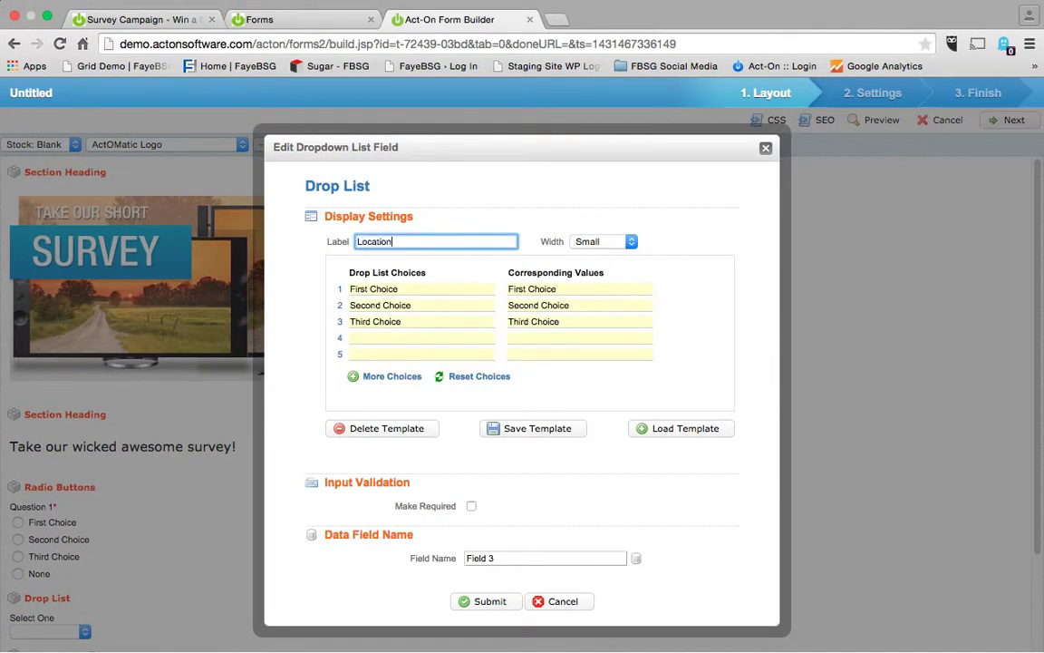
left_click(597, 241)
left_click(598, 267)
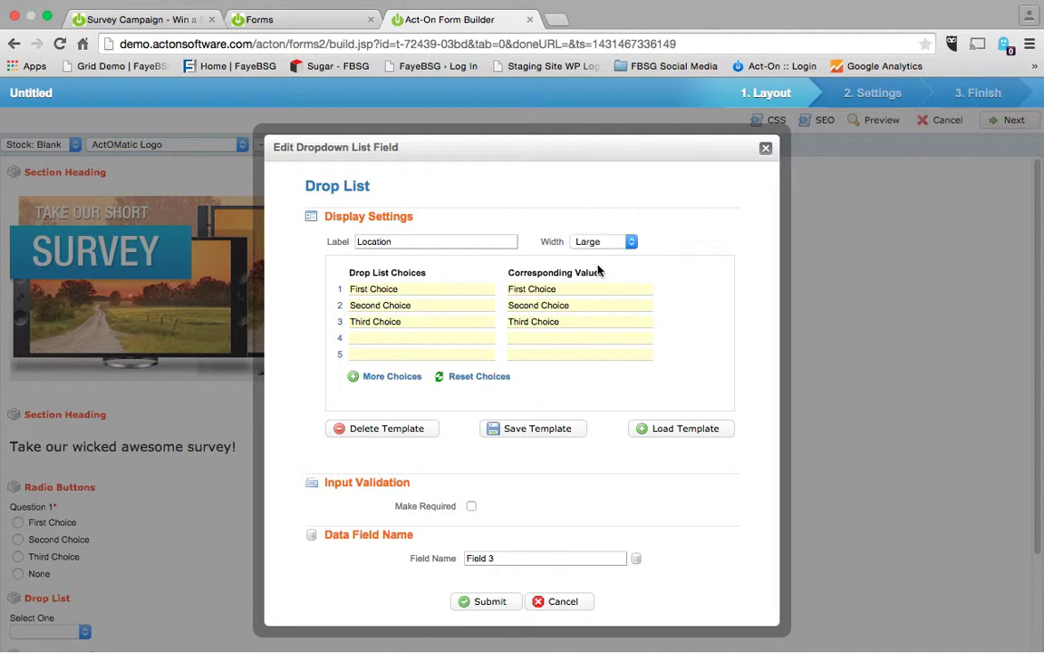
Load the US States template into Location, make it required, and map it to Mailing State/Province.
left_click(669, 431)
left_click(614, 457)
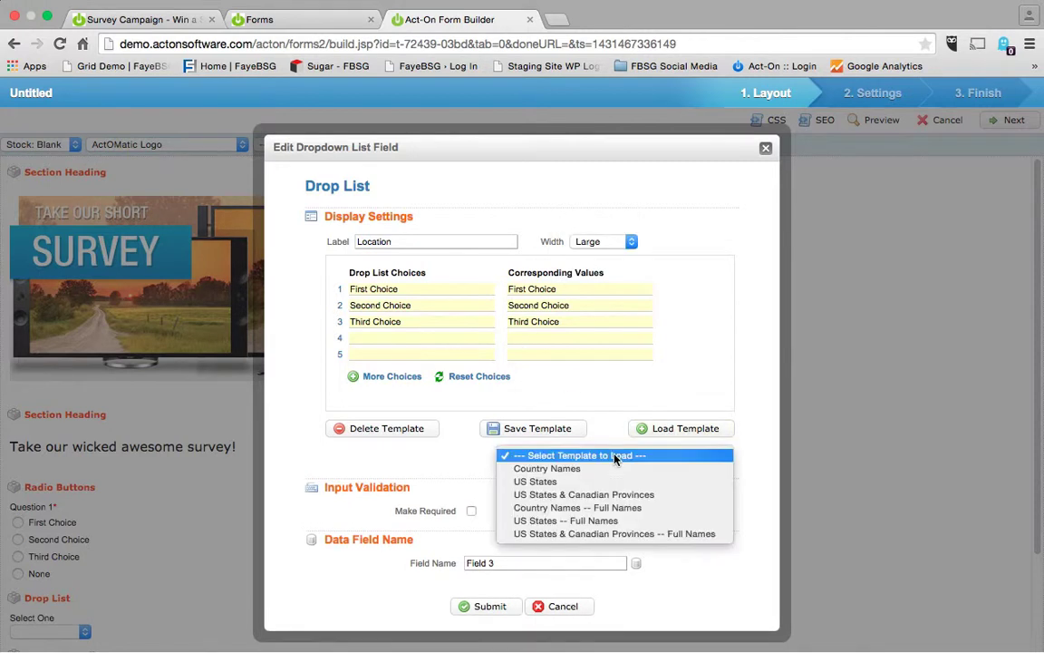
left_click(587, 494)
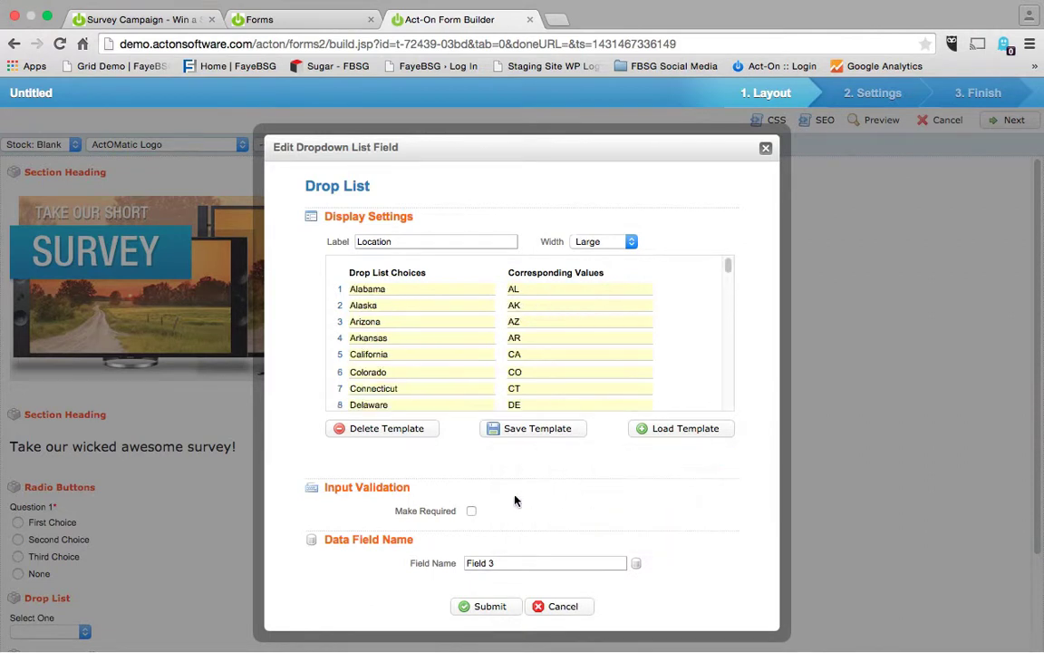
left_click(471, 510)
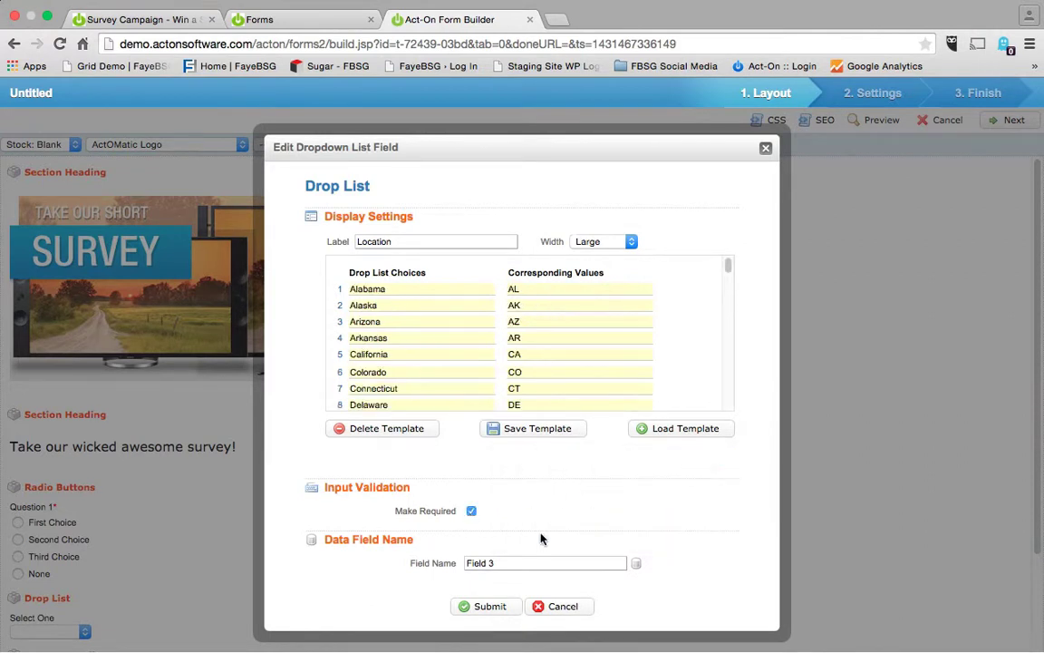
left_click(639, 565)
left_click_drag(621, 516, 620, 435)
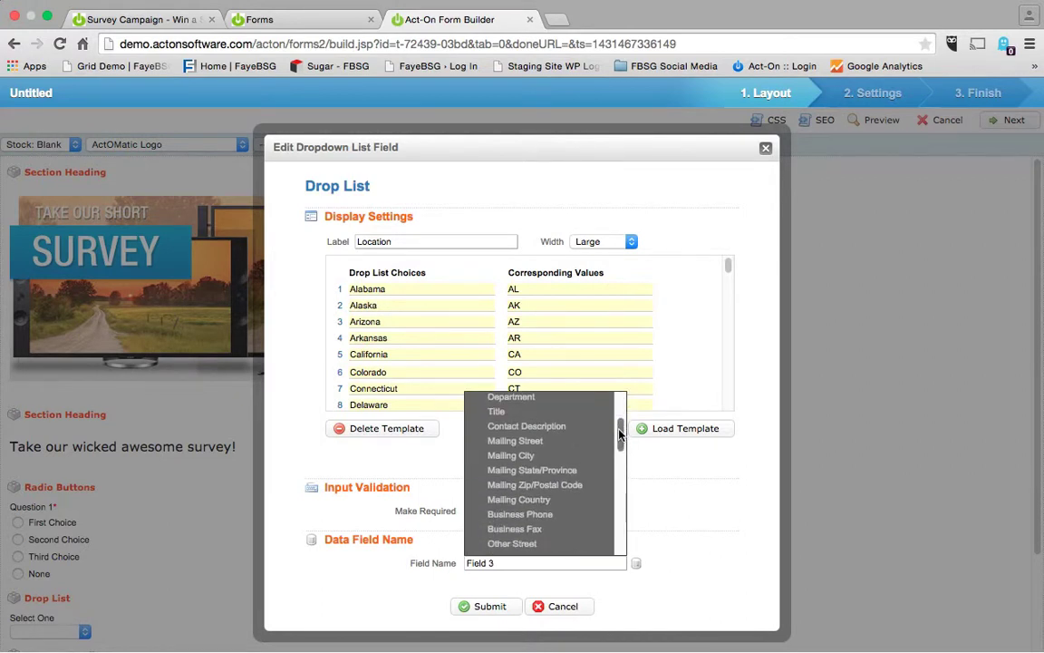
left_click(575, 472)
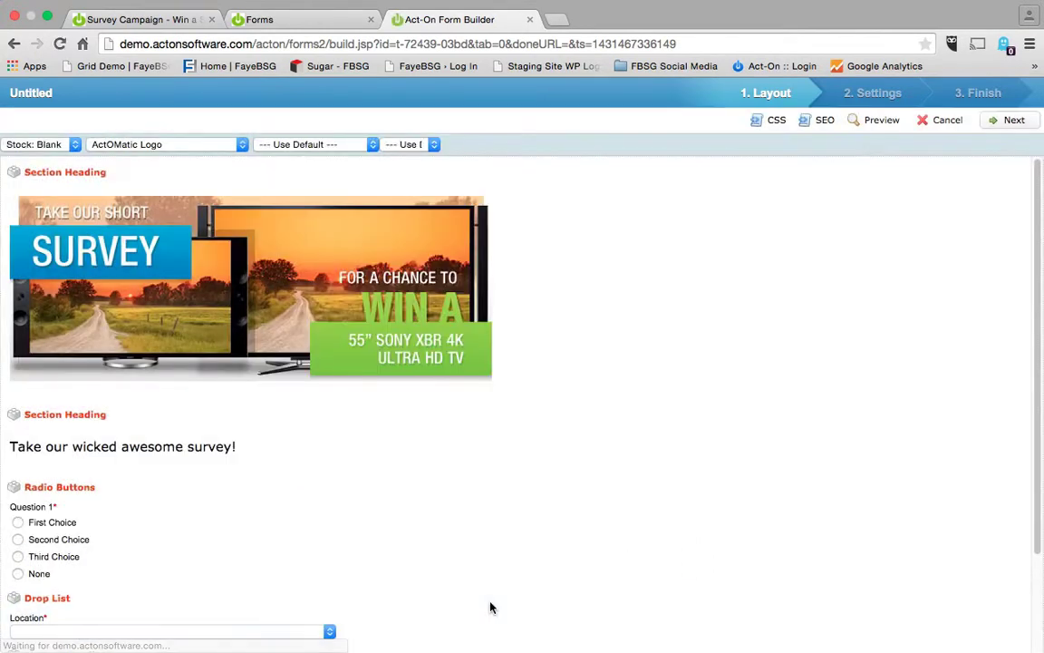
Add a paragraph text field after Name & Email labelled 'Tell us about your favorite products.'.
scroll(490, 607, "down", 3)
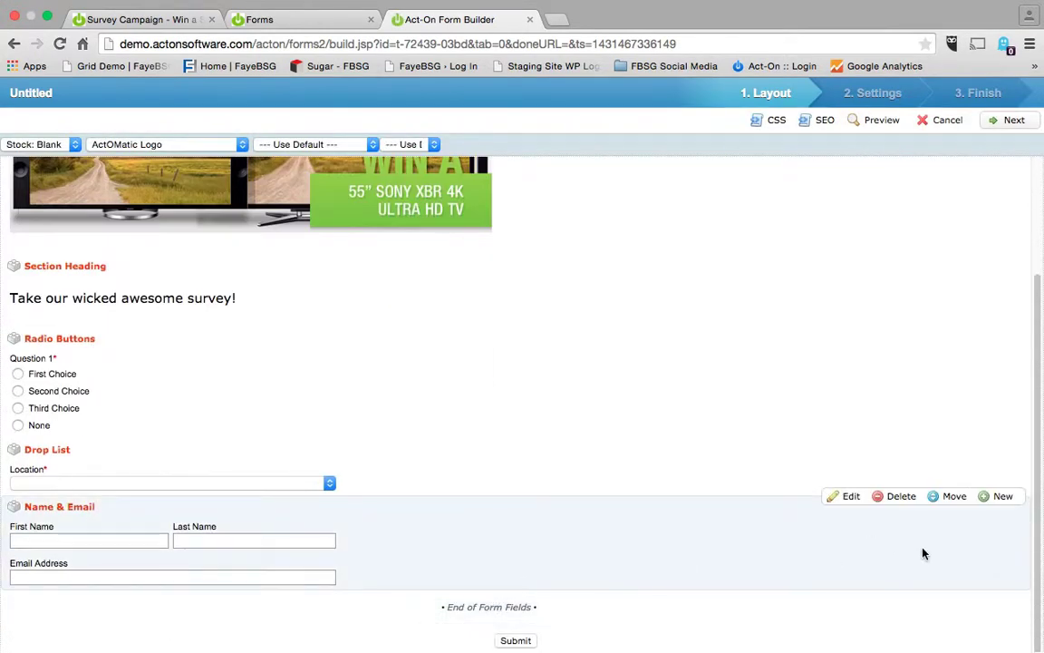
left_click(996, 601)
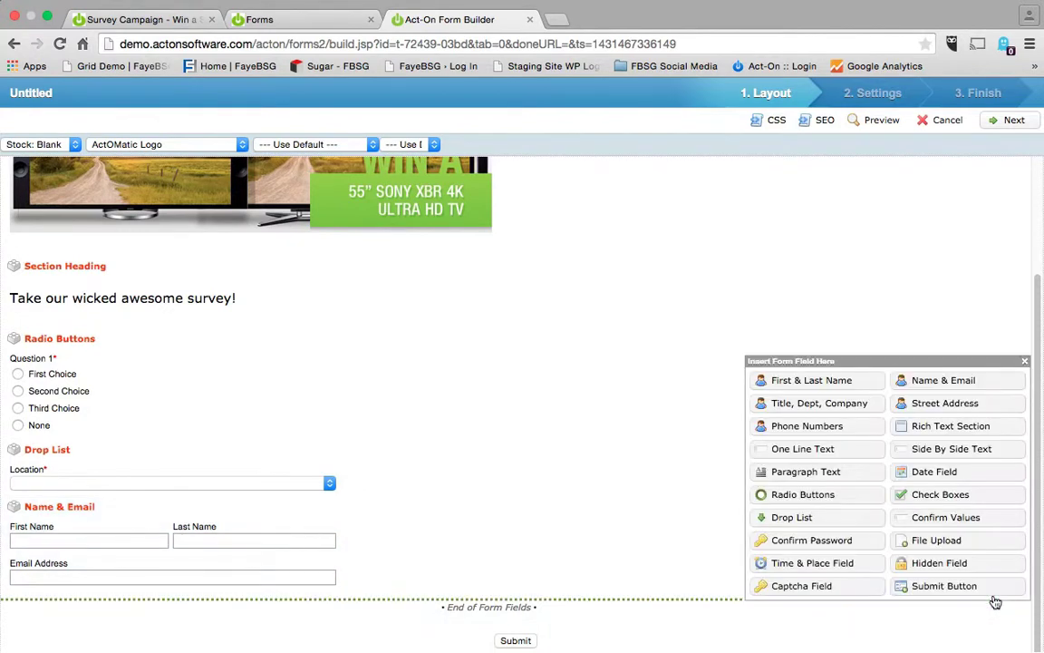
left_click(779, 409)
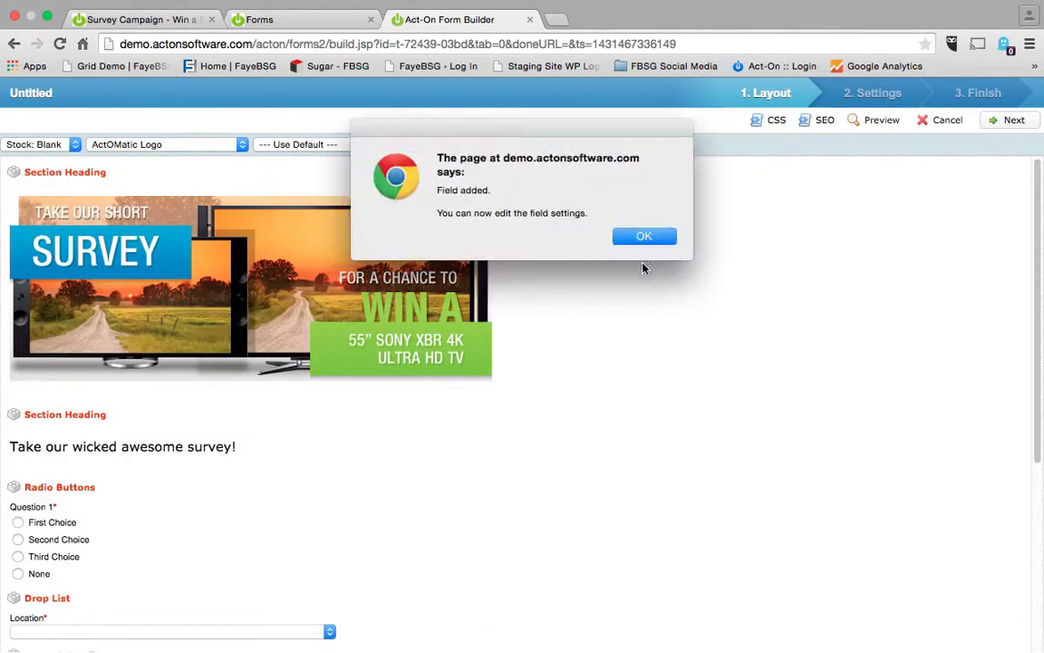
left_click(642, 235)
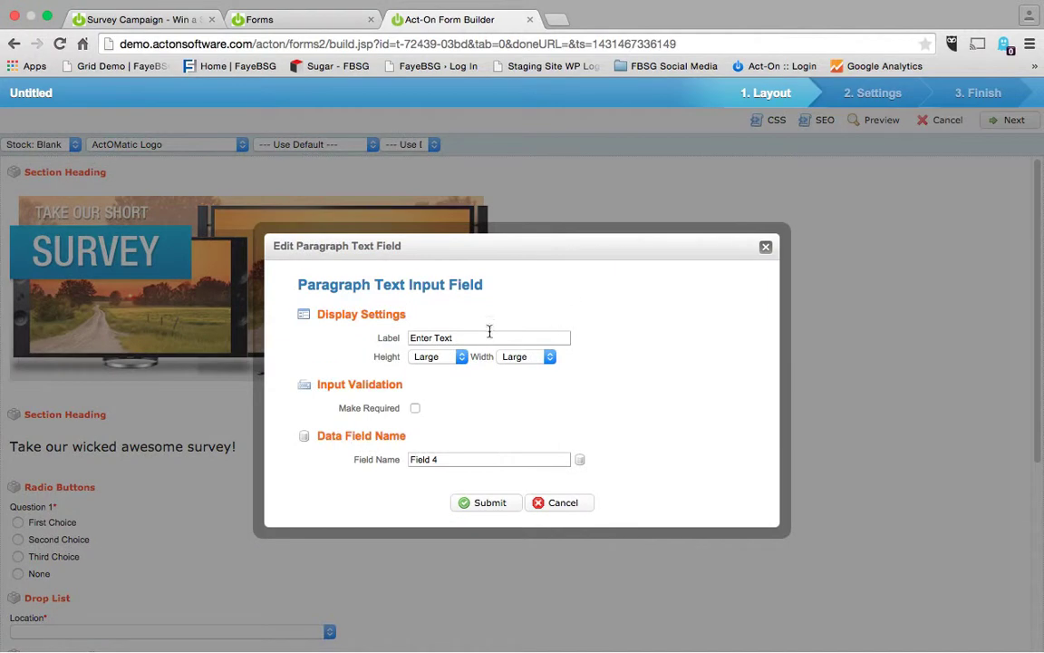
left_click(476, 337)
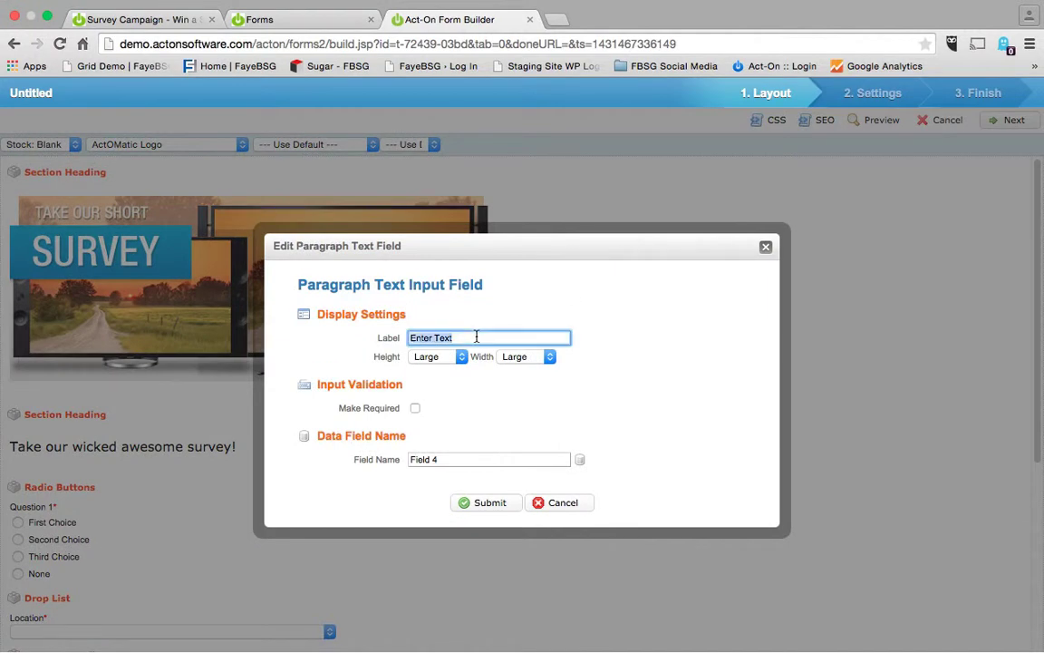
type("Tell us about hyour")
key("BackSpace")
key("BackSpace")
key("BackSpace")
key("BackSpace")
key("BackSpace")
type("your favorite products.")
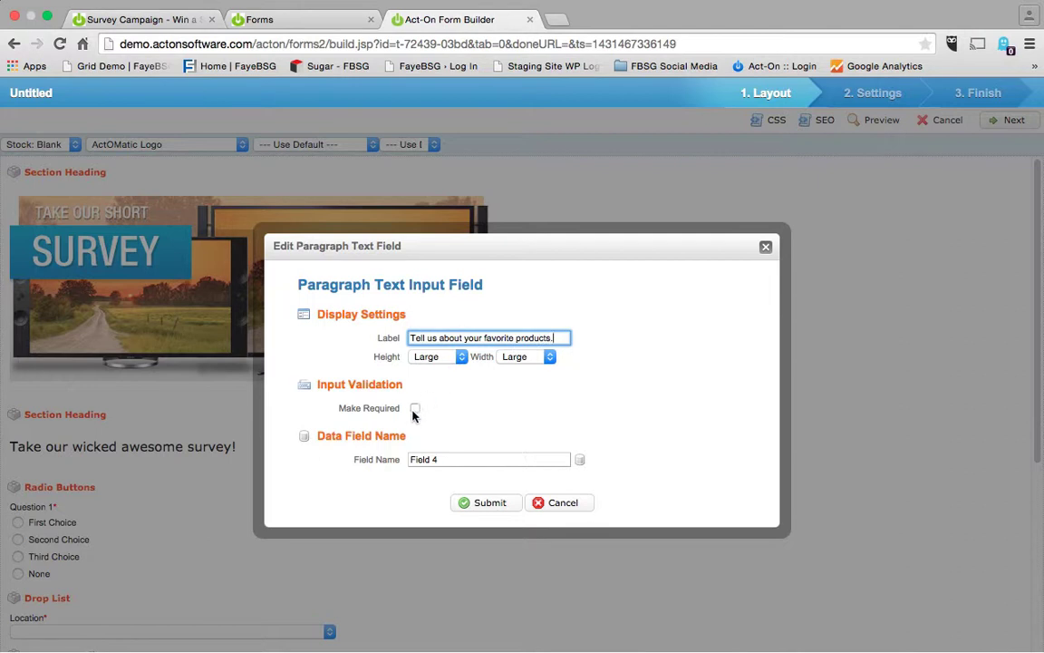
Make the paragraph question required and map it to the Product field.
left_click(415, 408)
left_click(580, 461)
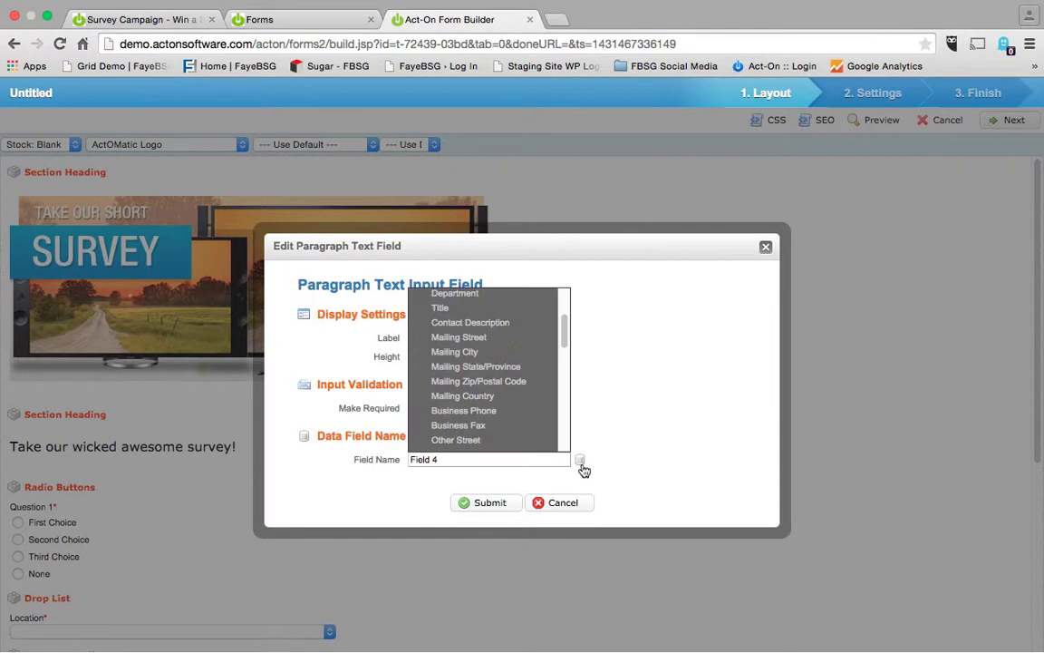
left_click_drag(563, 335, 566, 443)
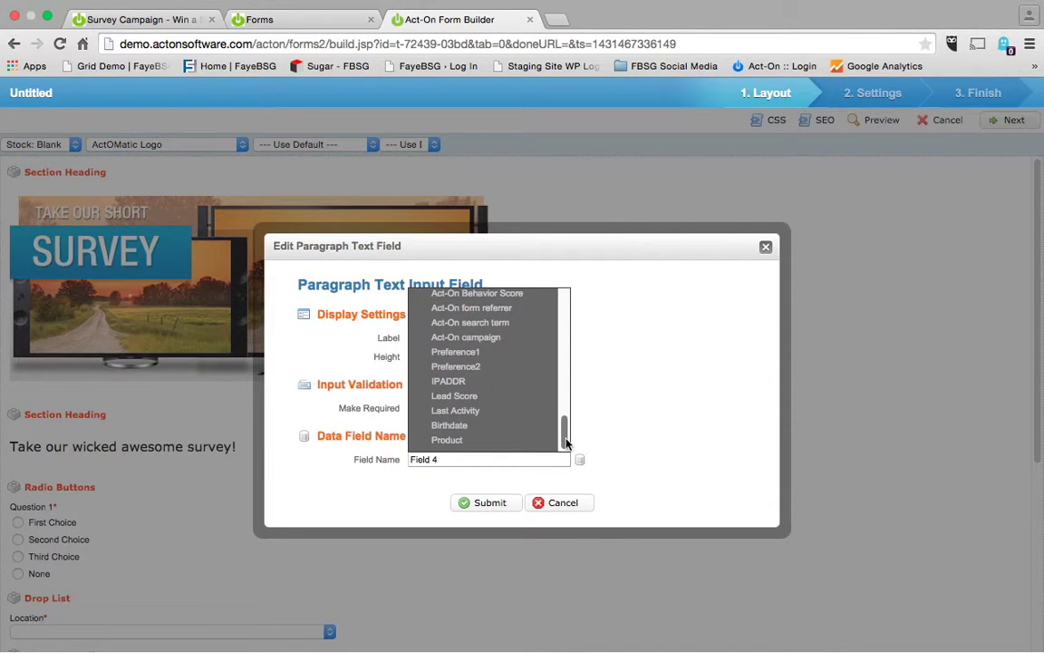
left_click(478, 440)
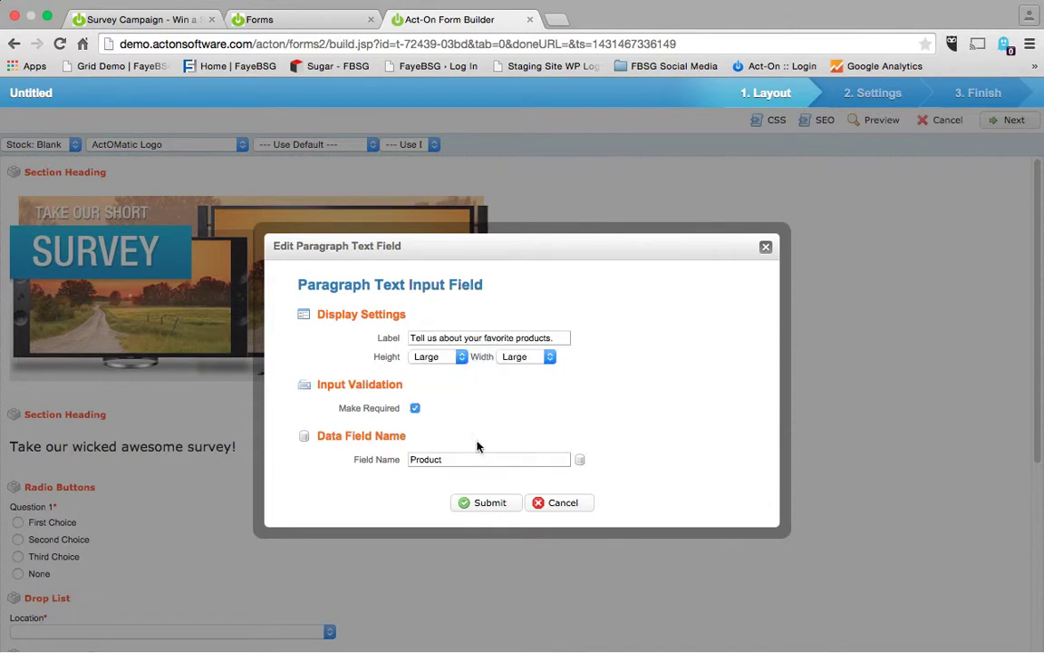
left_click(470, 504)
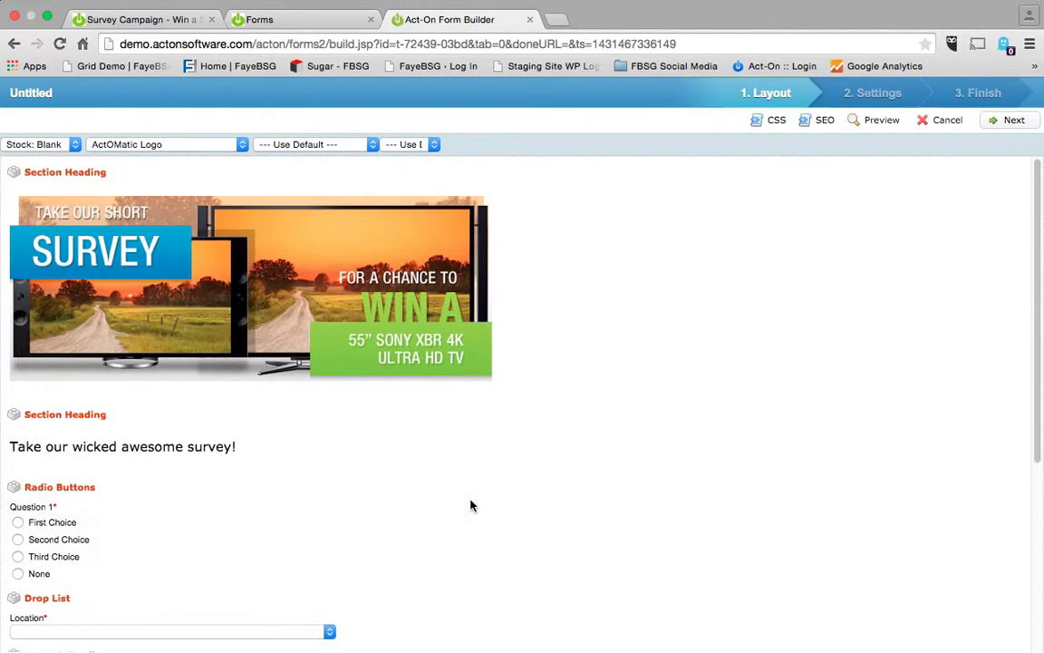
Move the Name & Email block up above the radio-button question.
scroll(470, 504, "down", 5)
scroll(471, 505, "down", 3)
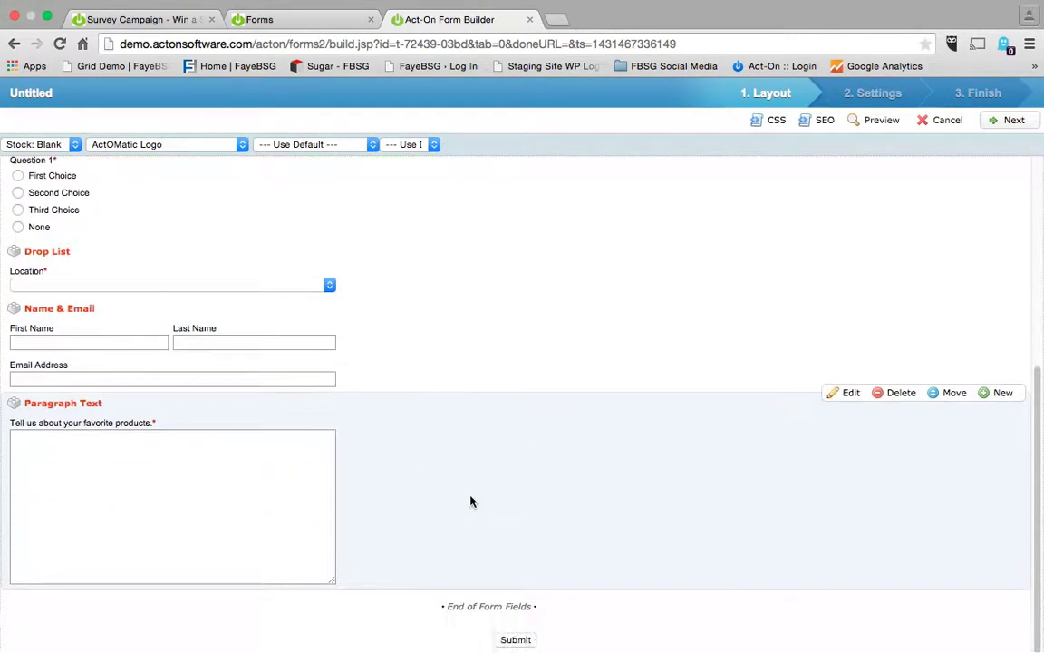
scroll(470, 503, "up", 5)
scroll(470, 501, "down", 3)
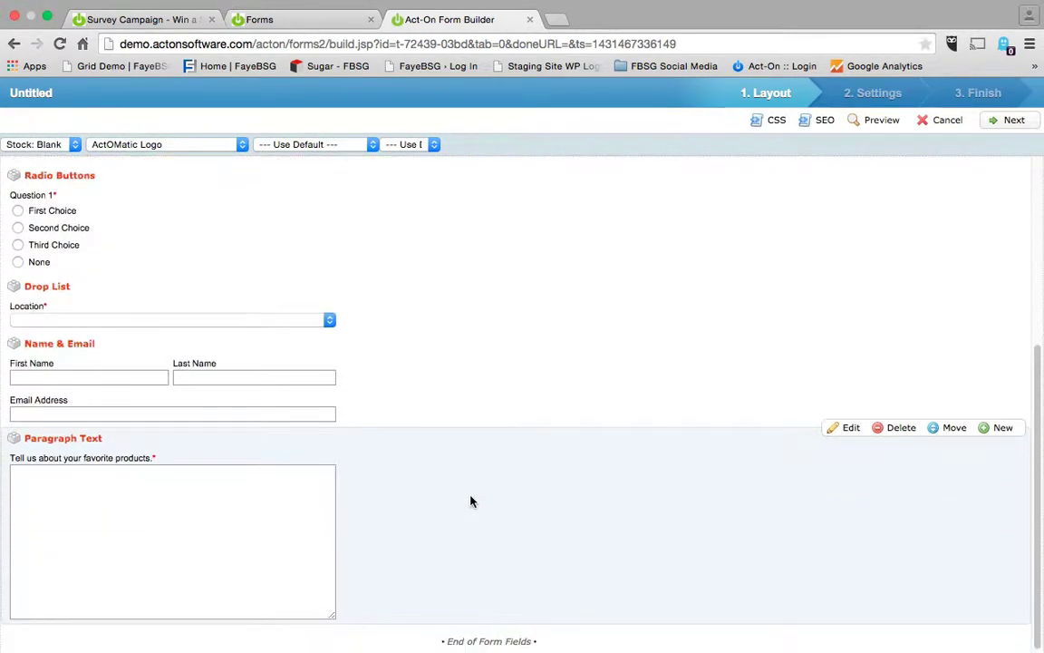
scroll(471, 501, "up", 2)
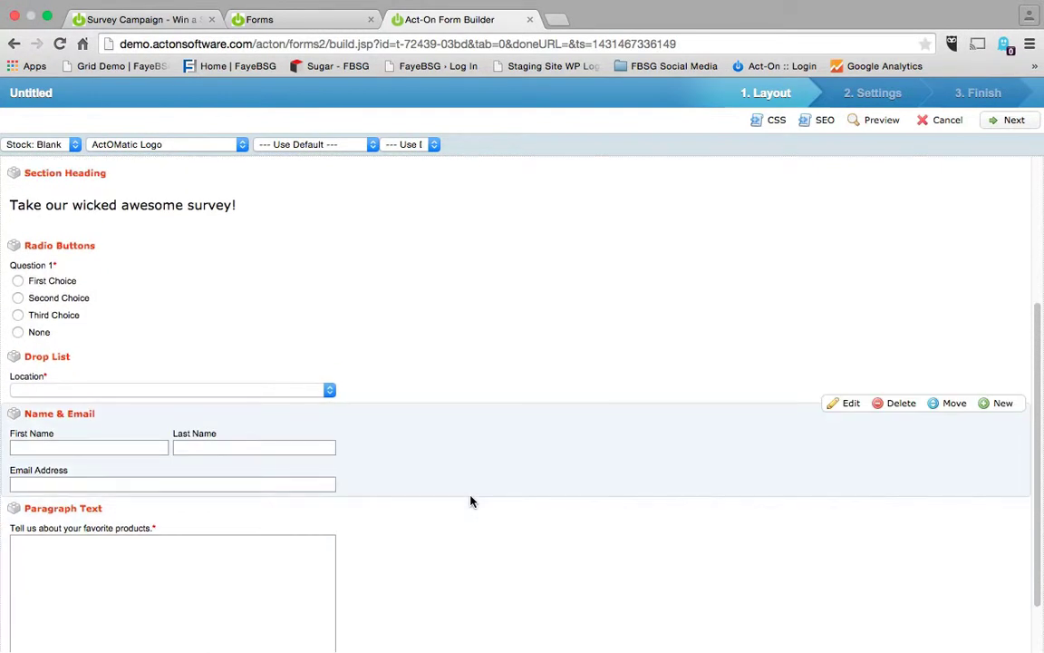
scroll(470, 501, "up", 1)
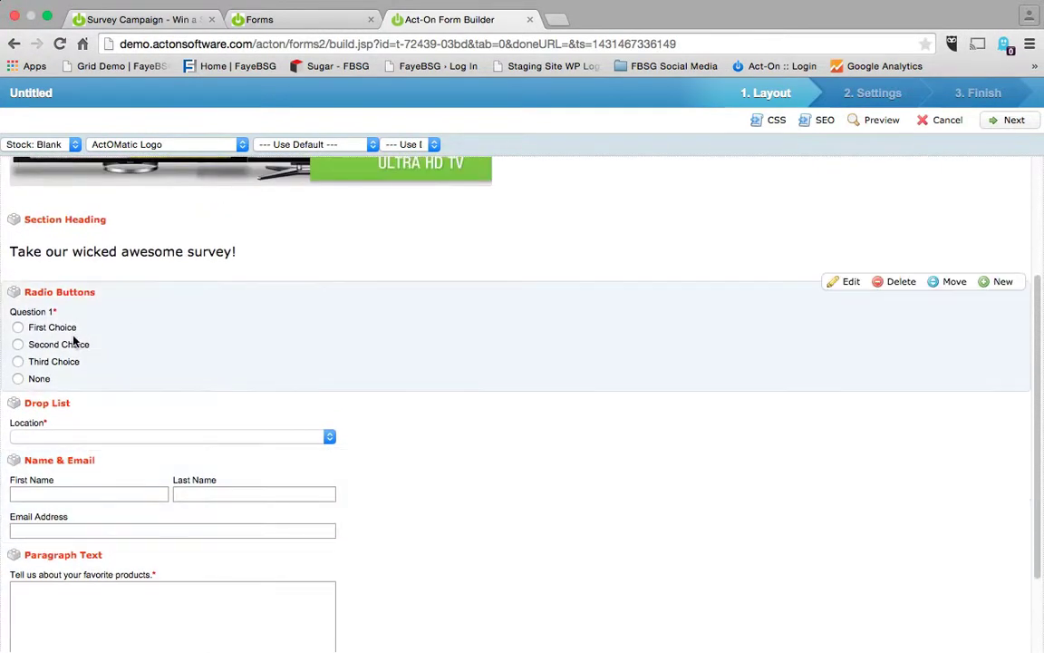
scroll(128, 355, "down", 1)
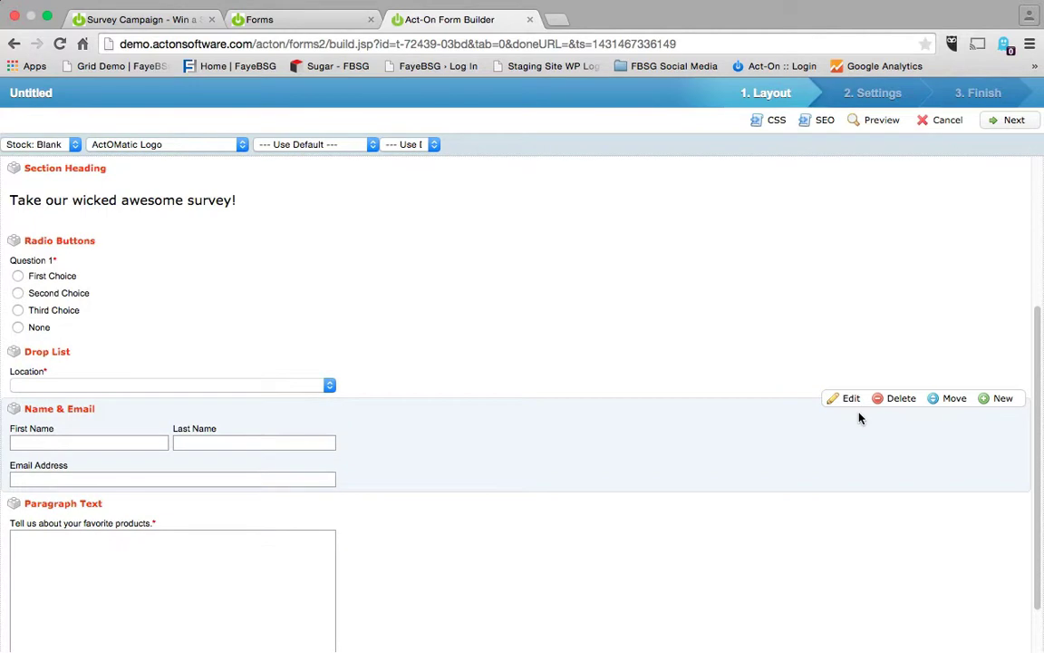
left_click_drag(941, 399, 894, 234)
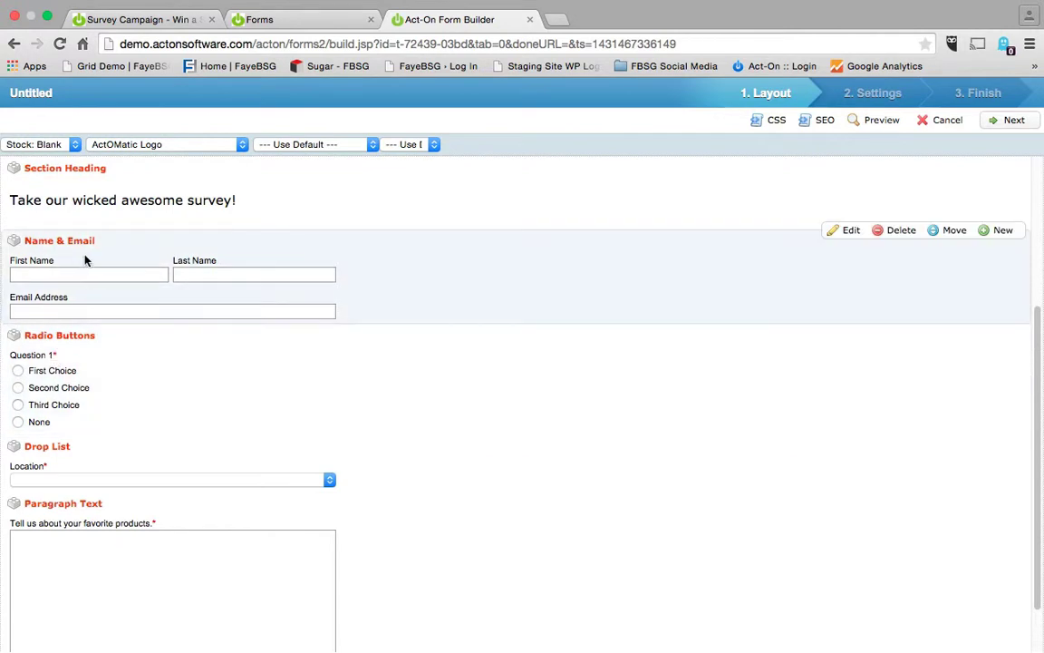
Make First Name, Last Name and Email Address required in the Name & Email field.
left_click(849, 230)
left_click(464, 399)
left_click(469, 530)
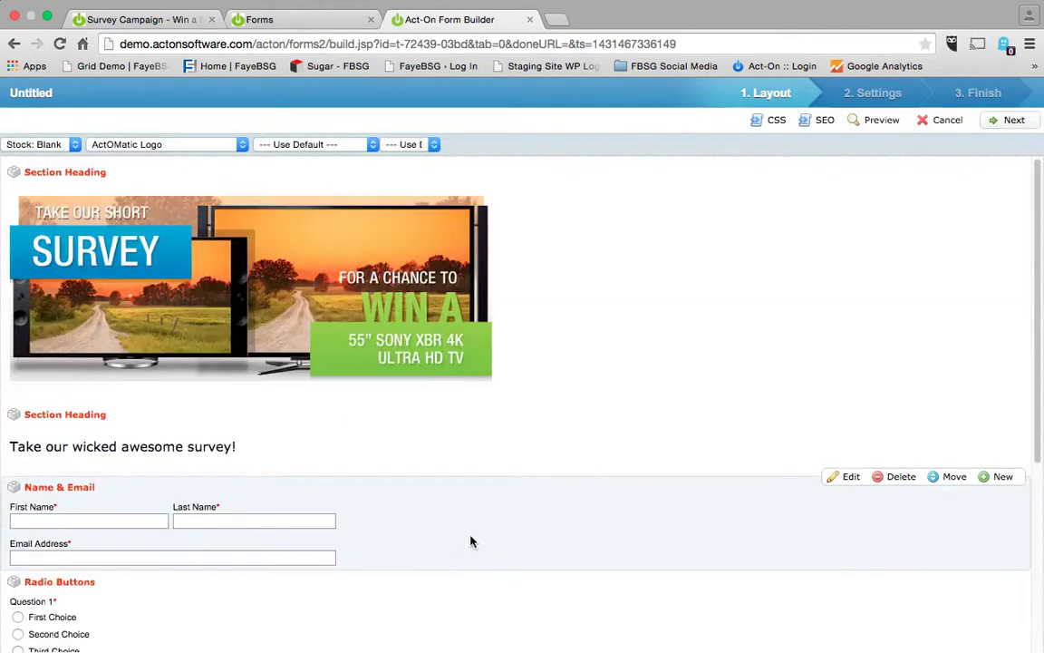
scroll(471, 541, "down", 5)
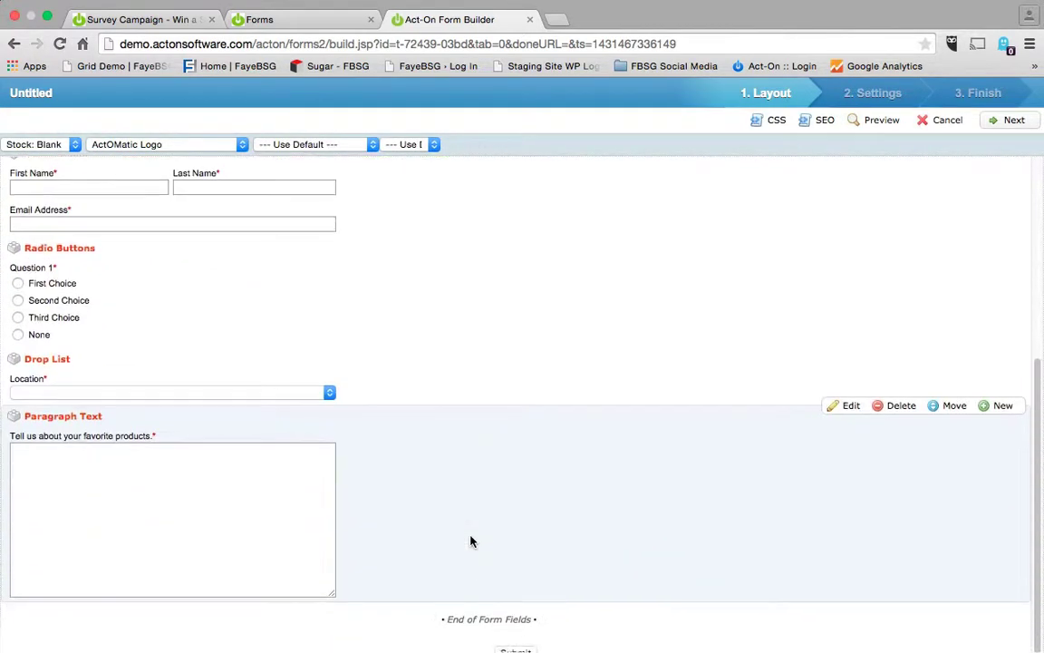
scroll(471, 541, "down", 1)
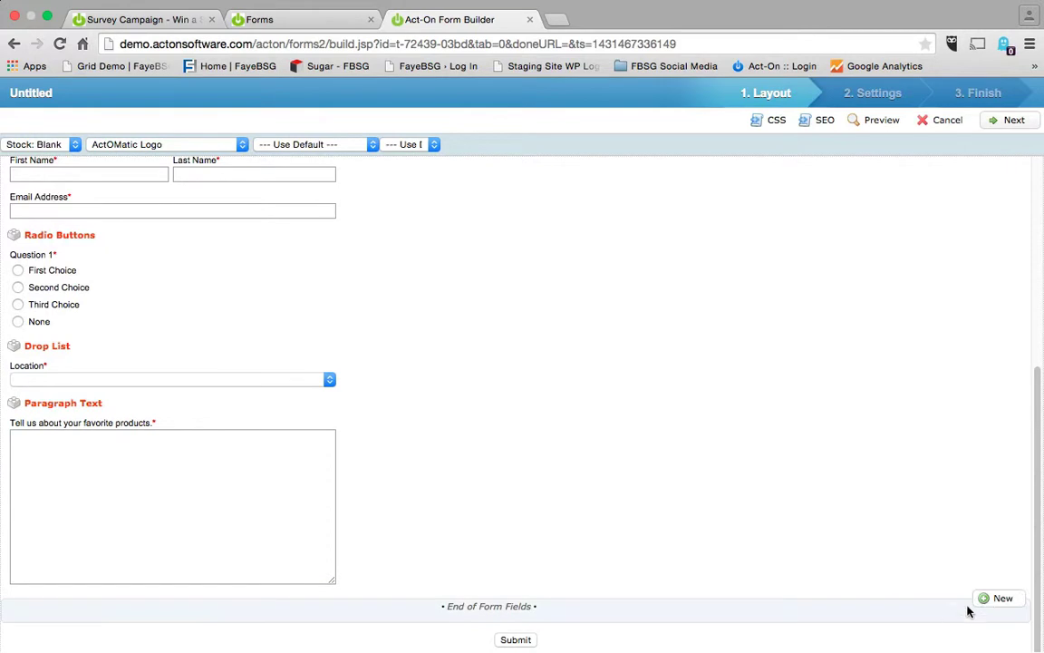
Add a hidden field at the form's end named Lead Source with value 'New Survey'.
left_click(990, 599)
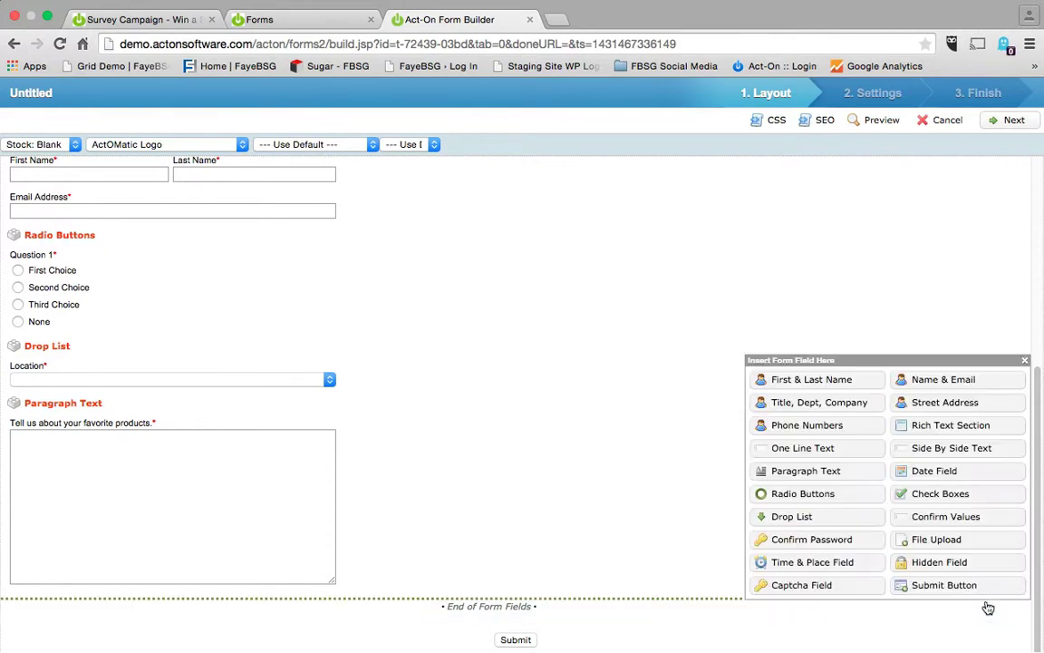
left_click(945, 563)
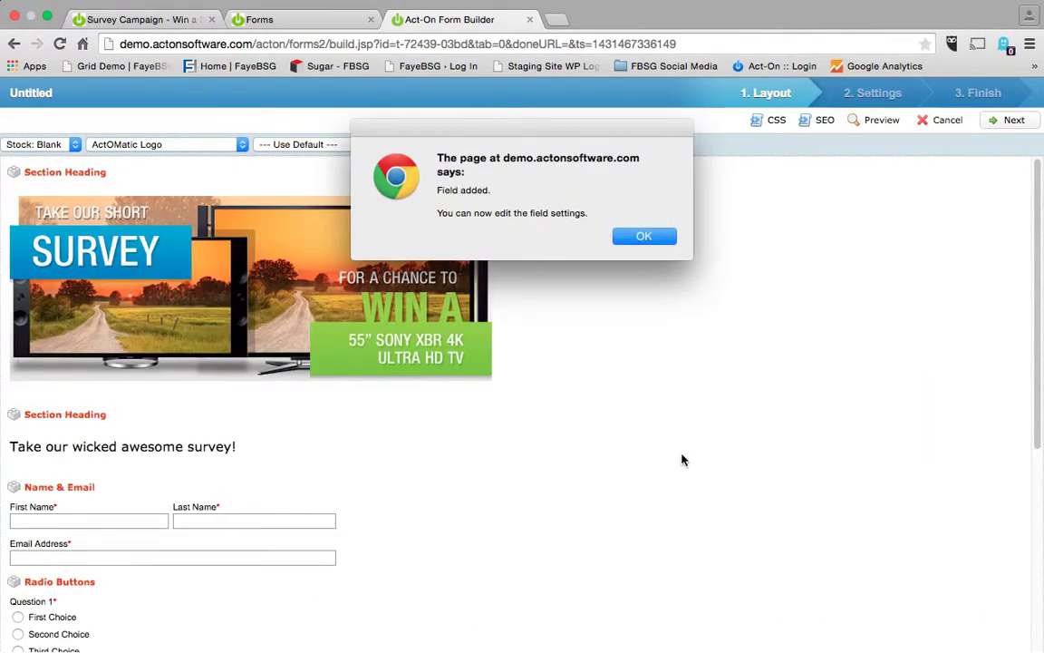
left_click(645, 239)
triple_click(498, 368)
type("Lead Source D")
key("Tab")
type("New Survey")
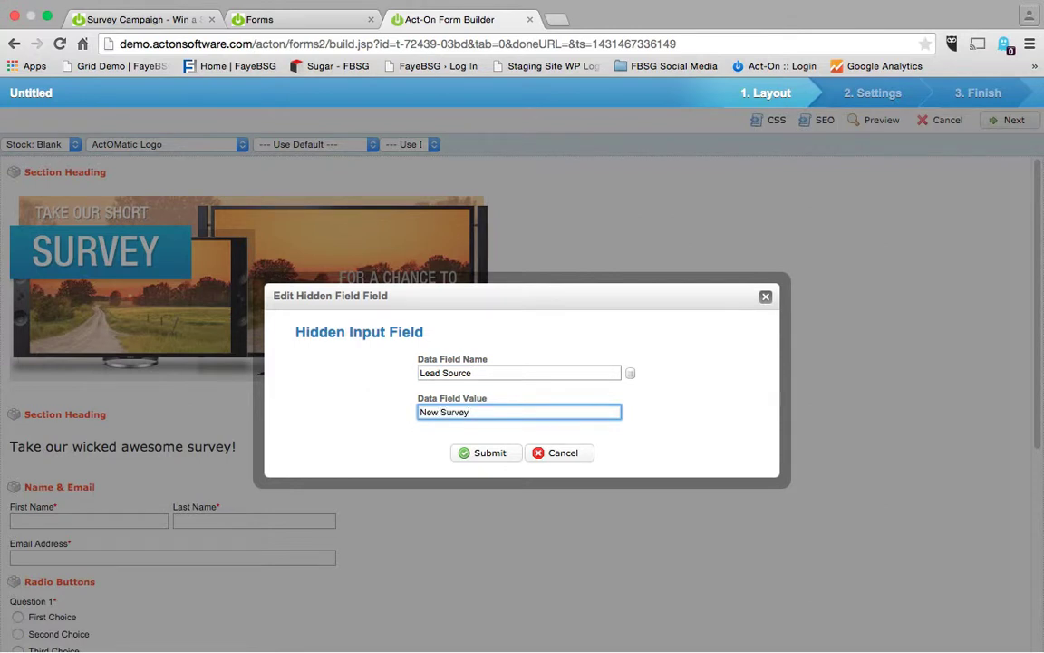
left_click(478, 453)
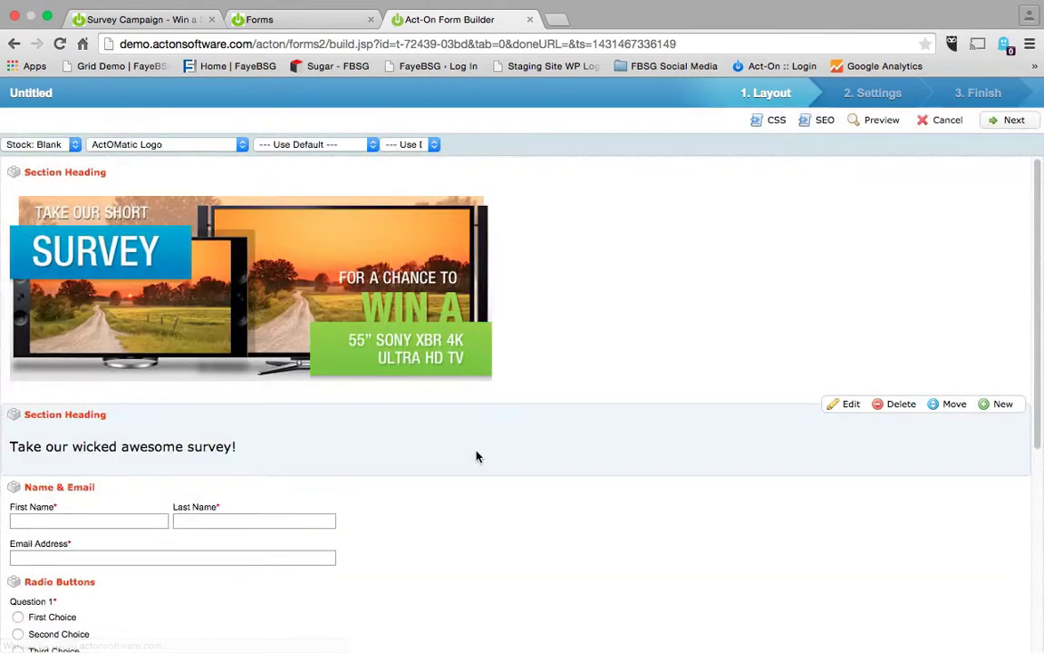
scroll(521, 495, "down", 5)
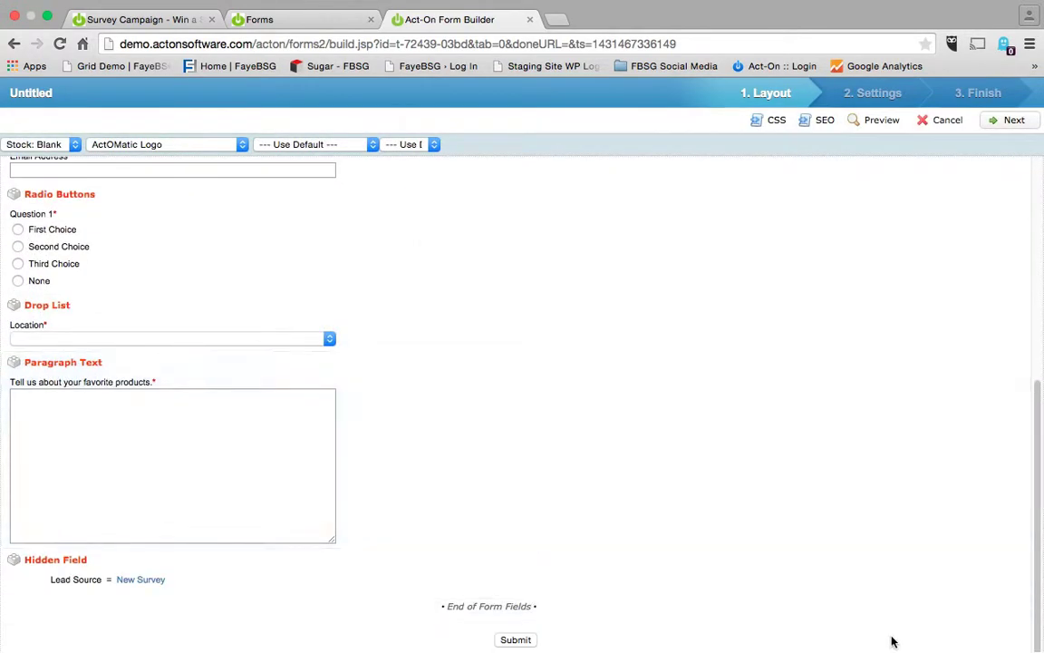
Add a hidden field named Subject with the value 'This person filled out our newest survey.'.
left_click(1001, 598)
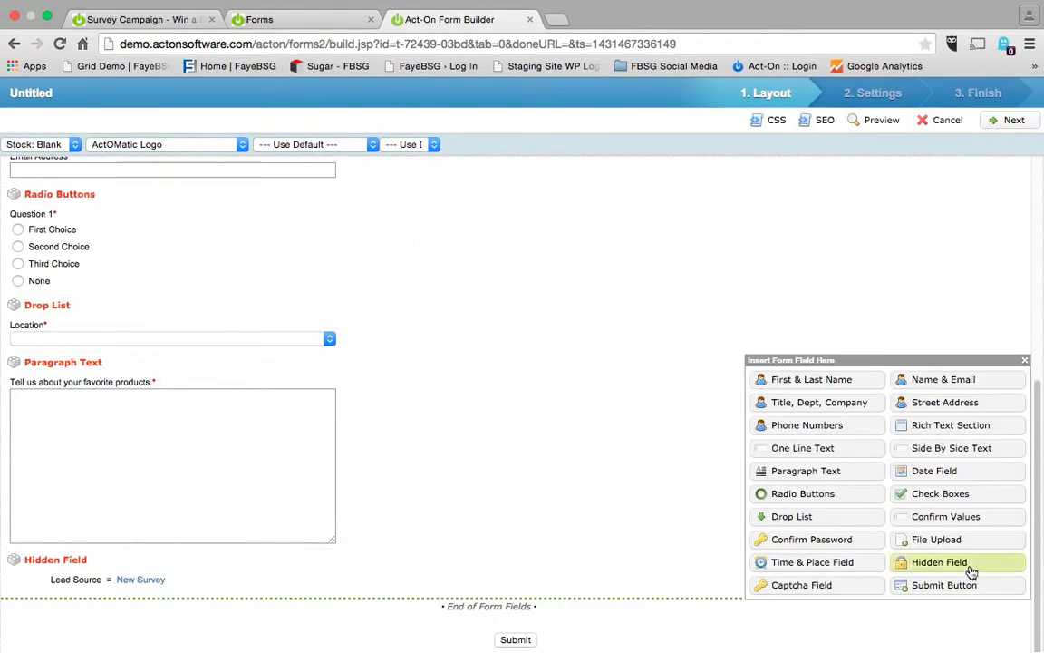
left_click(967, 564)
left_click(639, 236)
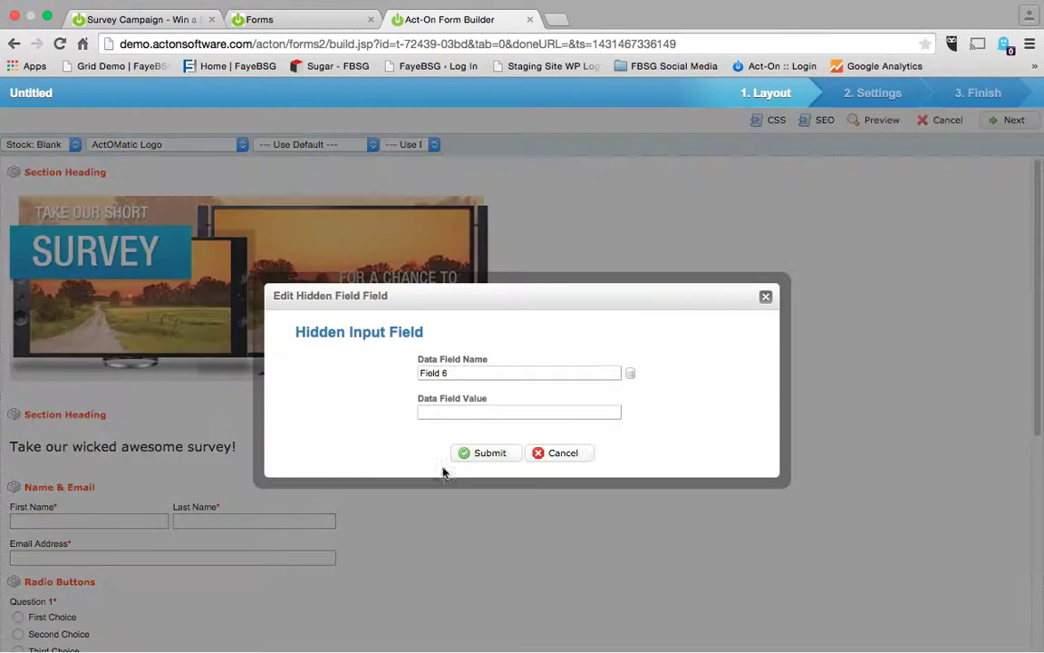
left_click(471, 373)
triple_click(470, 373)
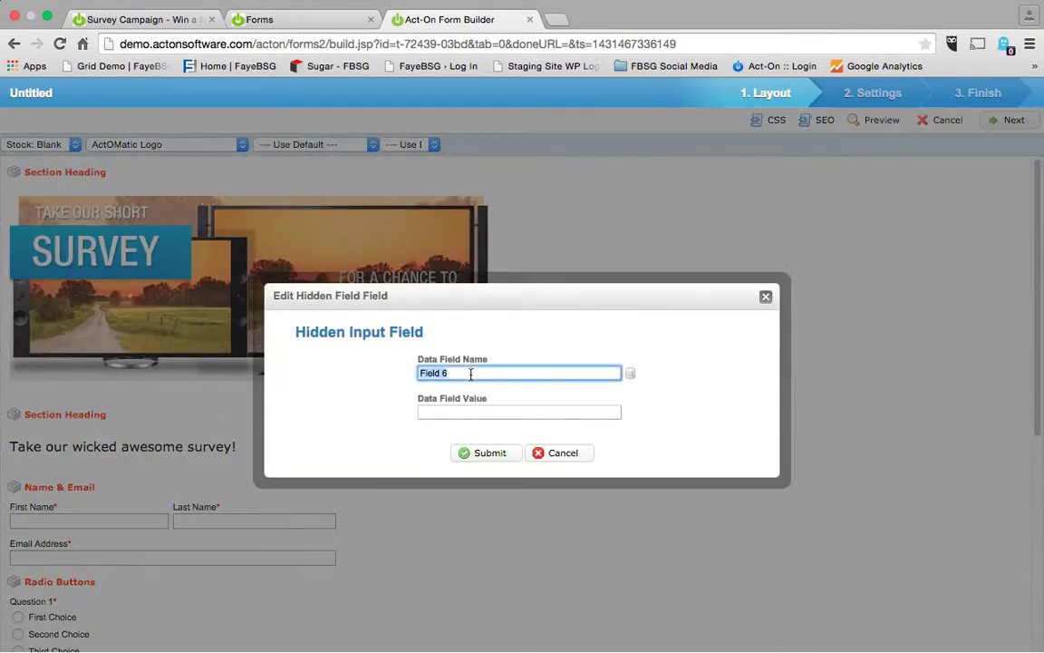
type("Subject")
key("Tab")
type("This person fille")
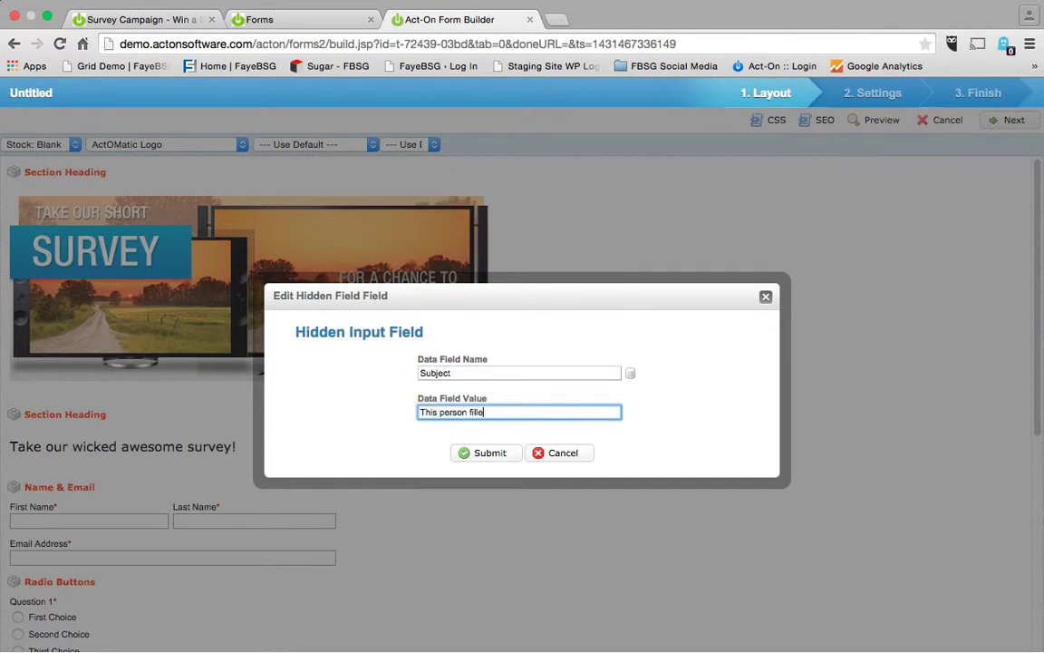
type("d out our newest survey.")
left_click(473, 454)
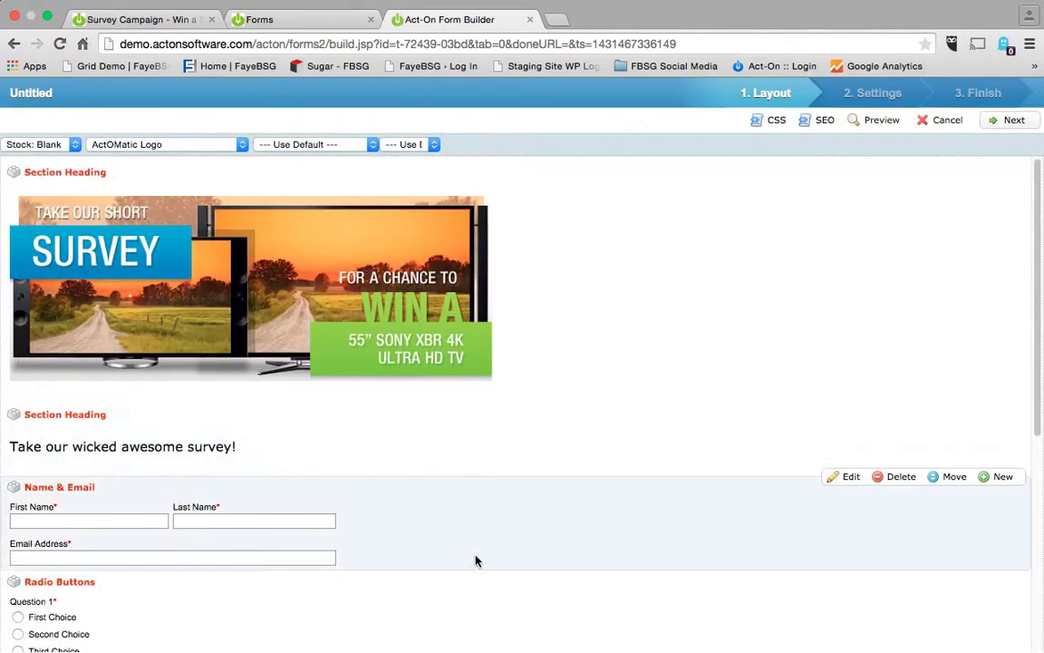
scroll(476, 561, "down", 10)
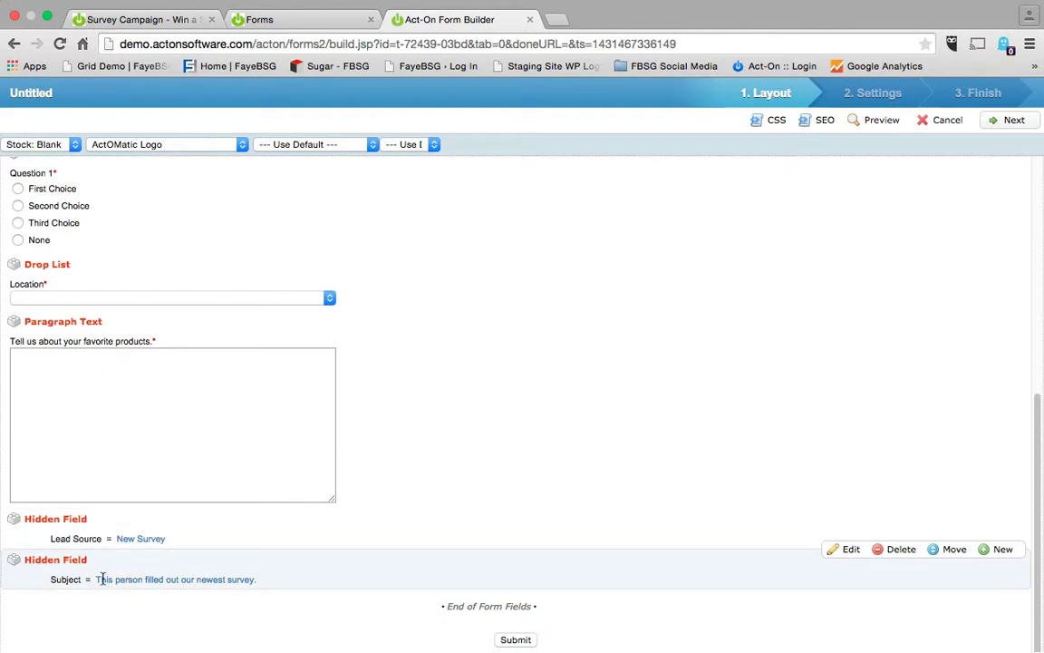
scroll(337, 609, "up", 4)
scroll(336, 609, "up", 5)
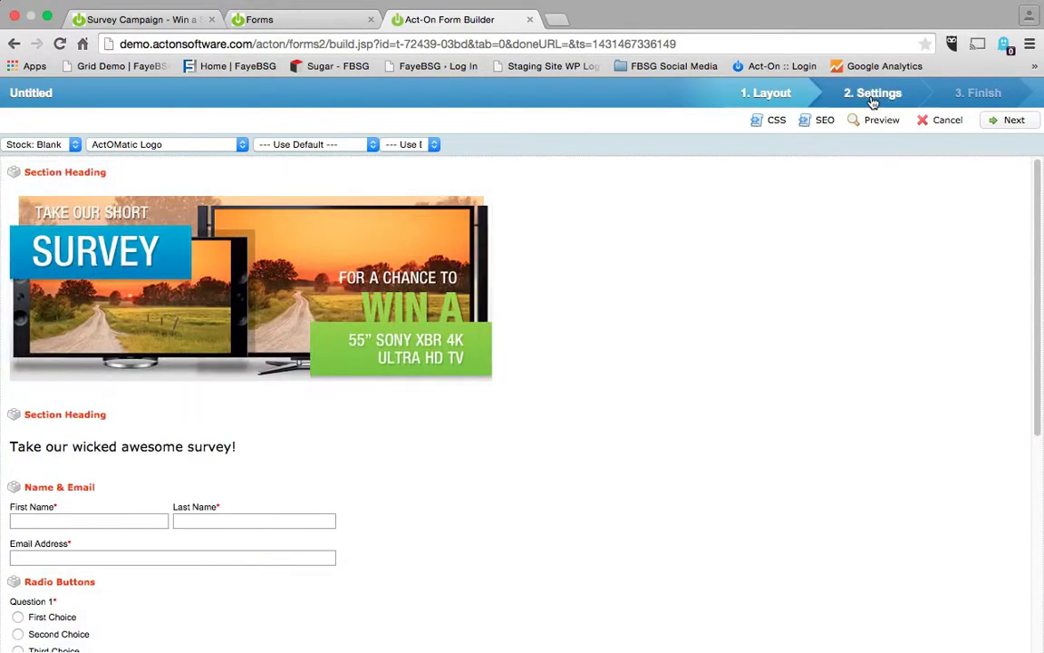
Title the form 'New Survey for Product Launch', copy it into the description, and begin a 'Thank you' message.
left_click(873, 97)
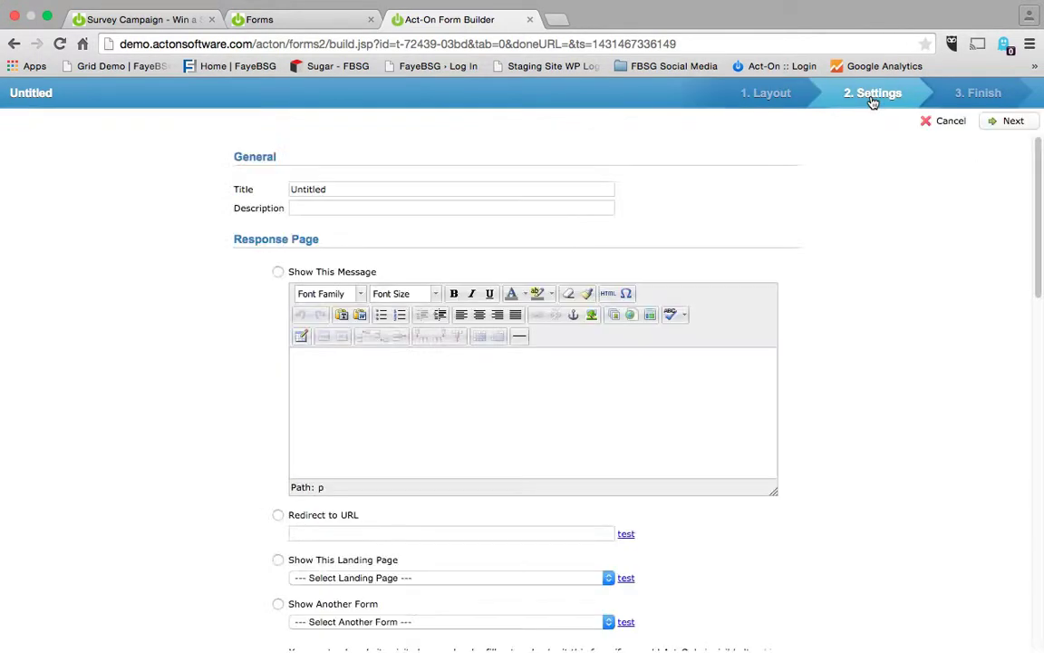
left_click(373, 188)
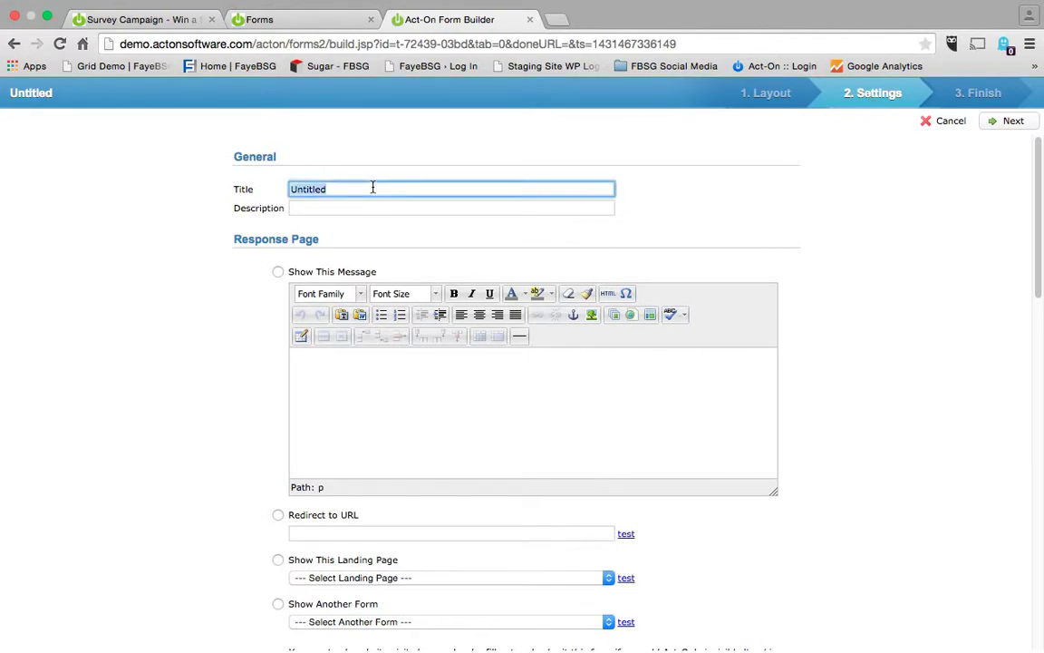
type("New Survey")
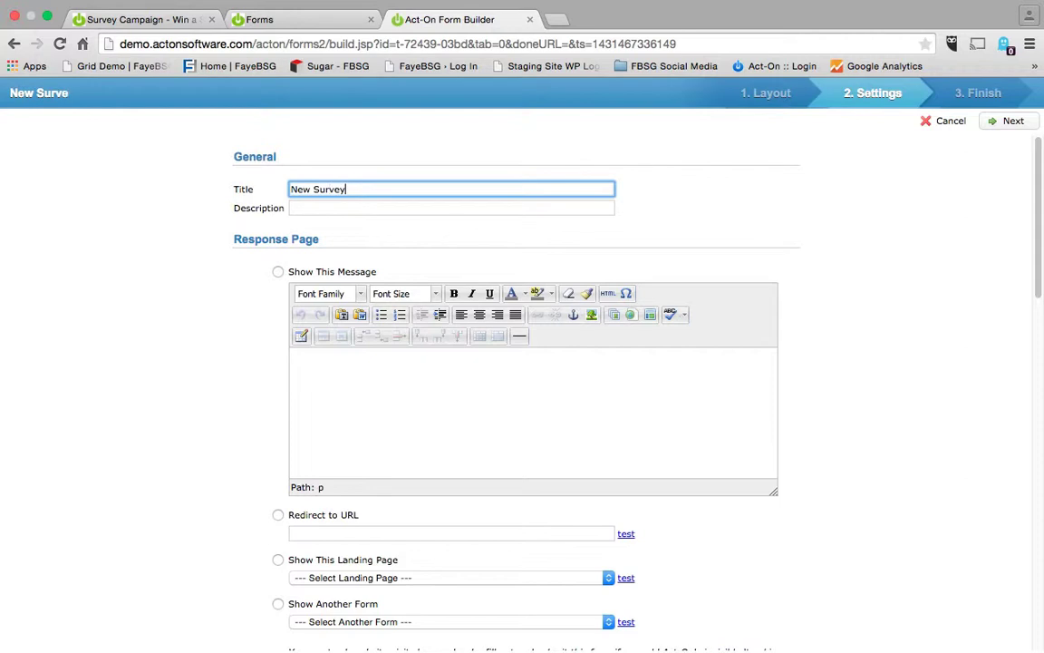
type(" for Product ")
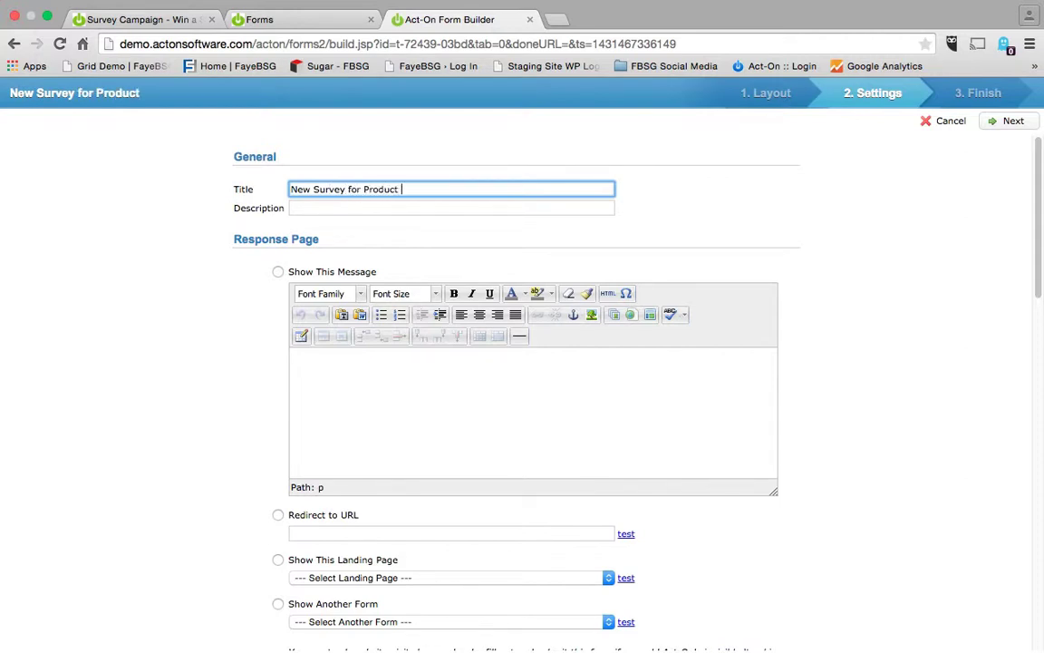
type("Launch")
key("super+a")
key("super+c")
key("Tab")
key("super+v")
left_click(277, 271)
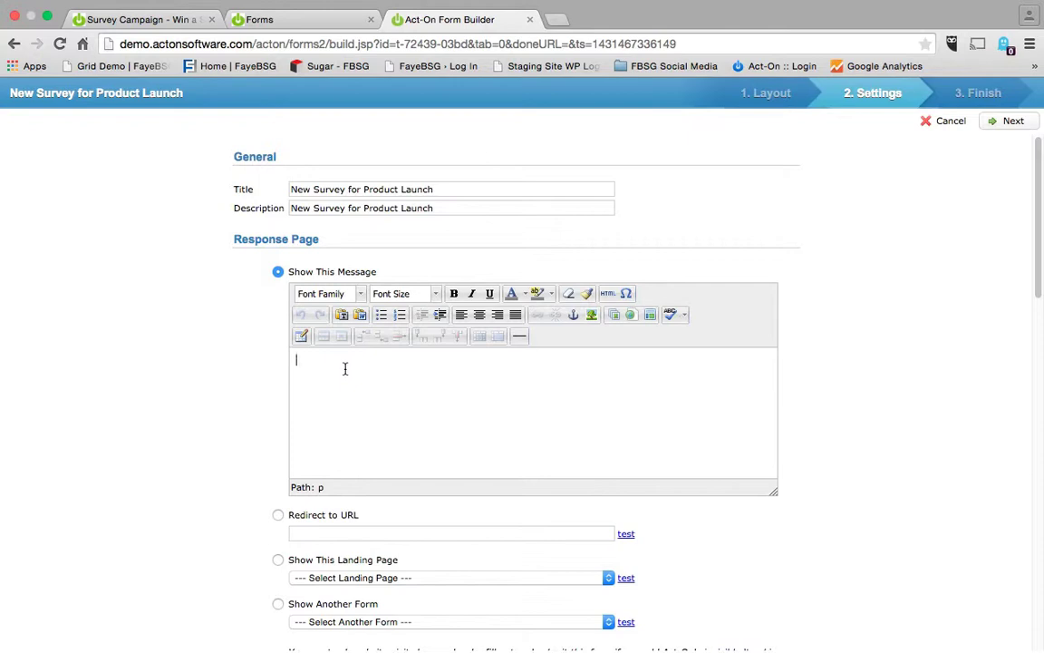
type("Thank you!")
scroll(293, 453, "down", 1)
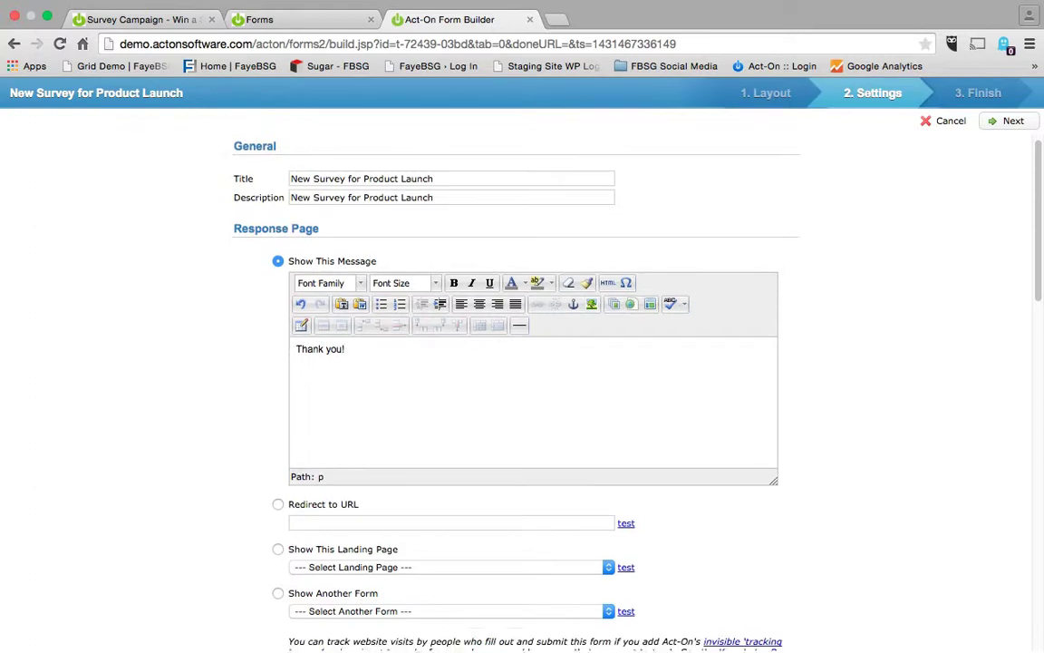
left_click(277, 503)
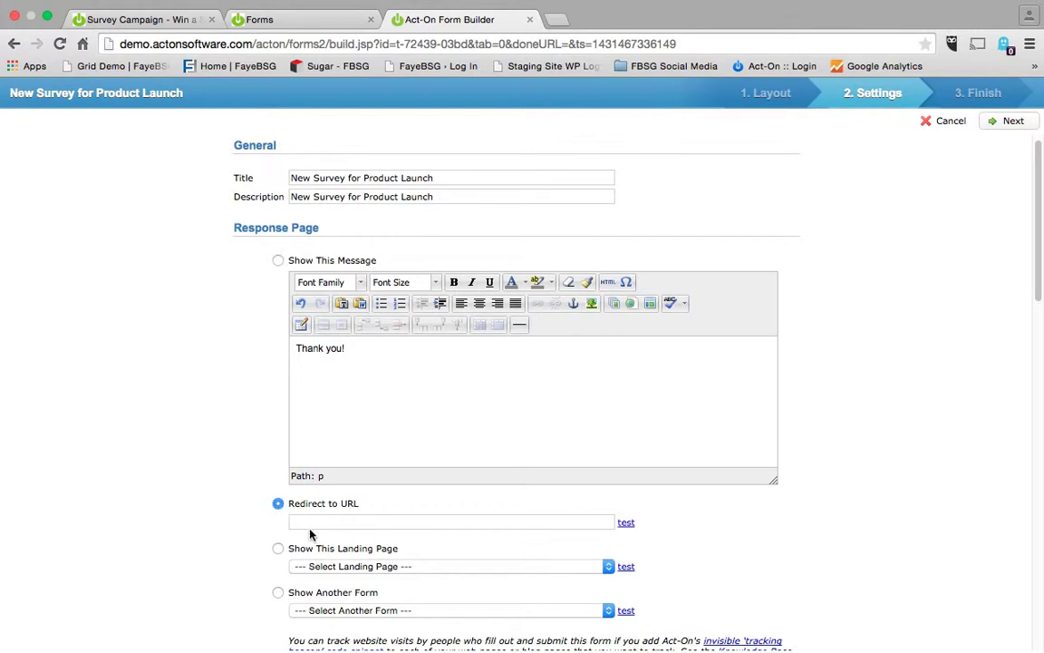
left_click(318, 522)
type("www.")
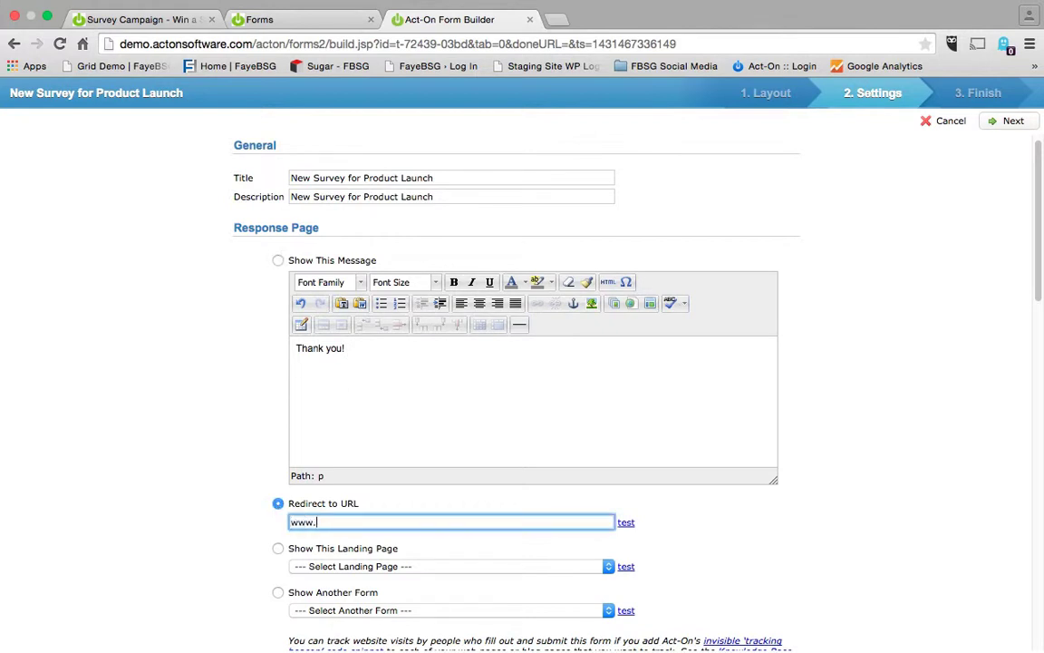
type("fayebsg.com")
scroll(522, 362, "down", 3)
left_click(194, 517)
scroll(193, 517, "down", 2)
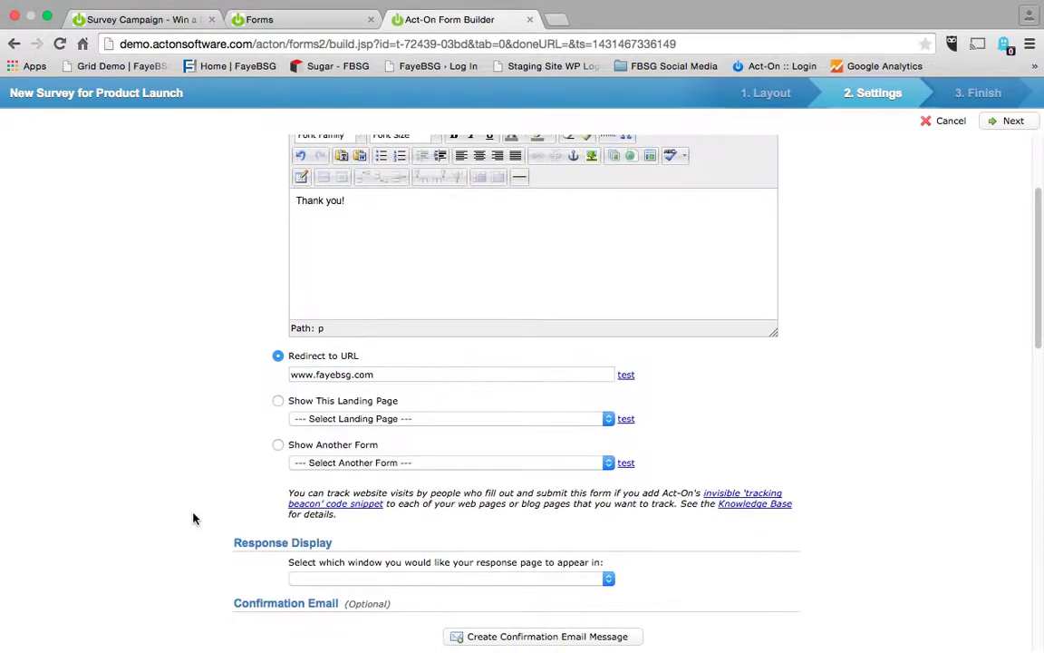
Review the landing page and form alternatives, then keep Redirect to URL selected.
left_click(335, 418)
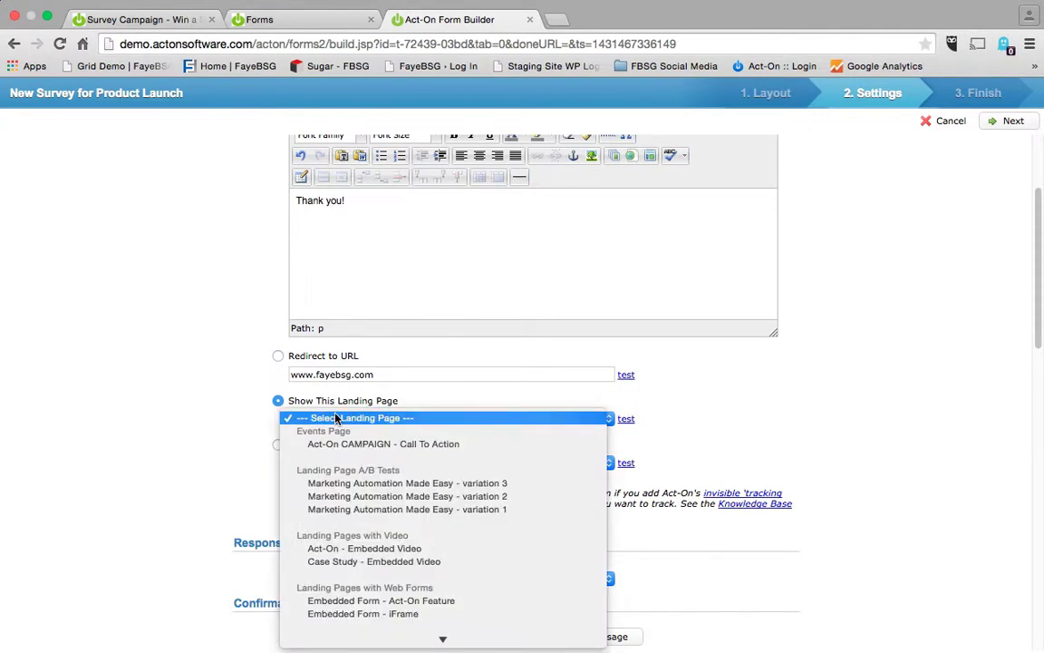
left_click(226, 443)
left_click(316, 465)
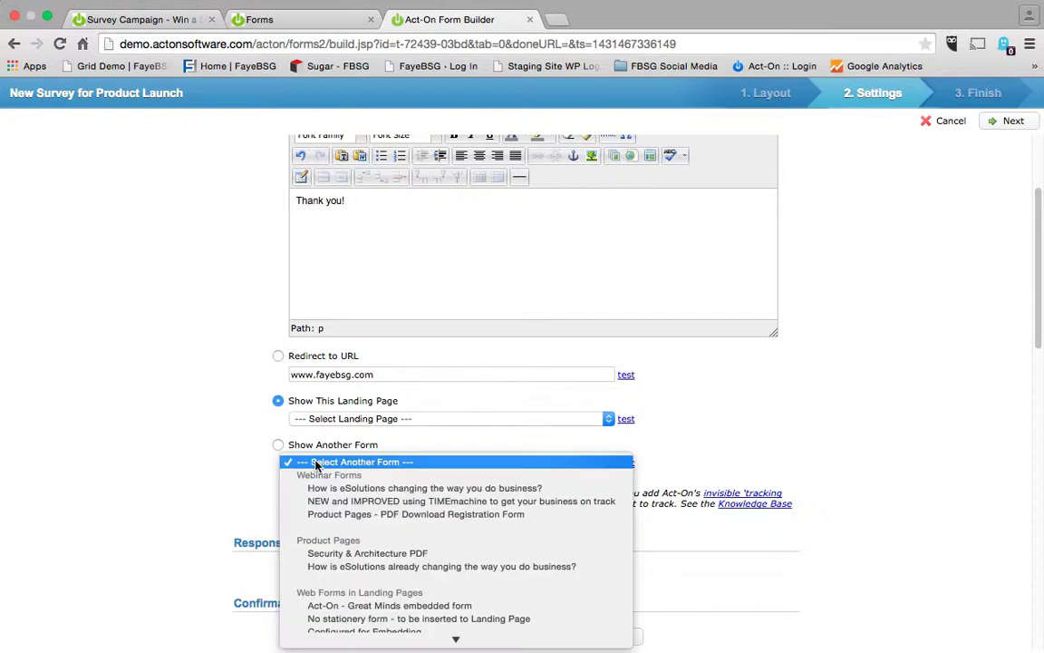
left_click(196, 346)
left_click(277, 359)
scroll(189, 405, "down", 5)
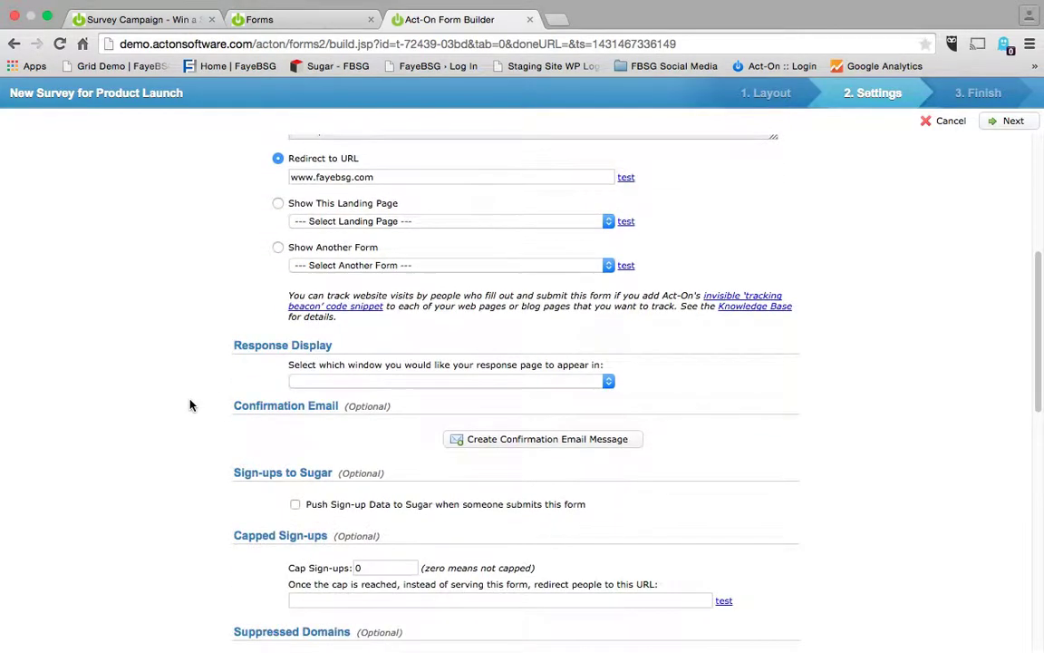
Enable pushing sign-up data to Sugar with a note per submission, then review the remaining settings.
scroll(191, 405, "down", 2)
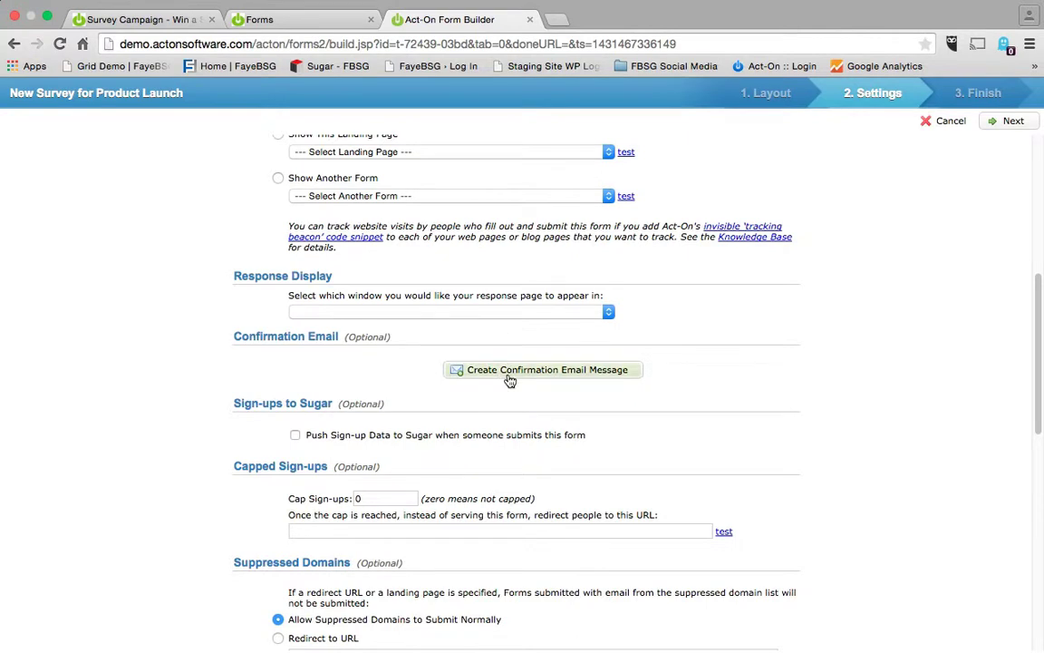
left_click(294, 435)
left_click(310, 508)
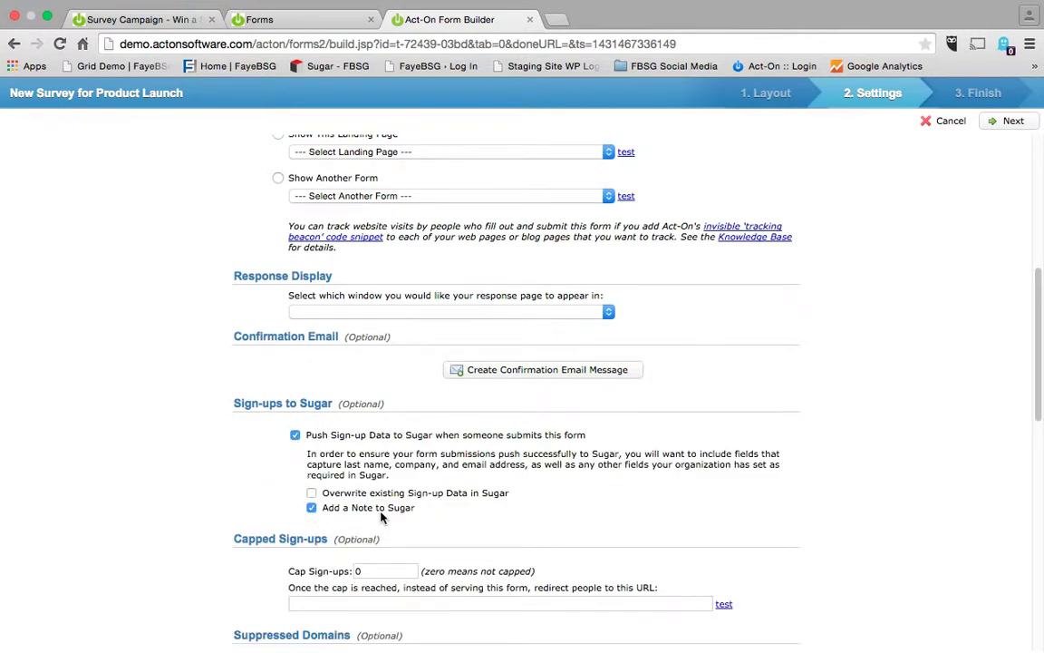
scroll(381, 515, "down", 3)
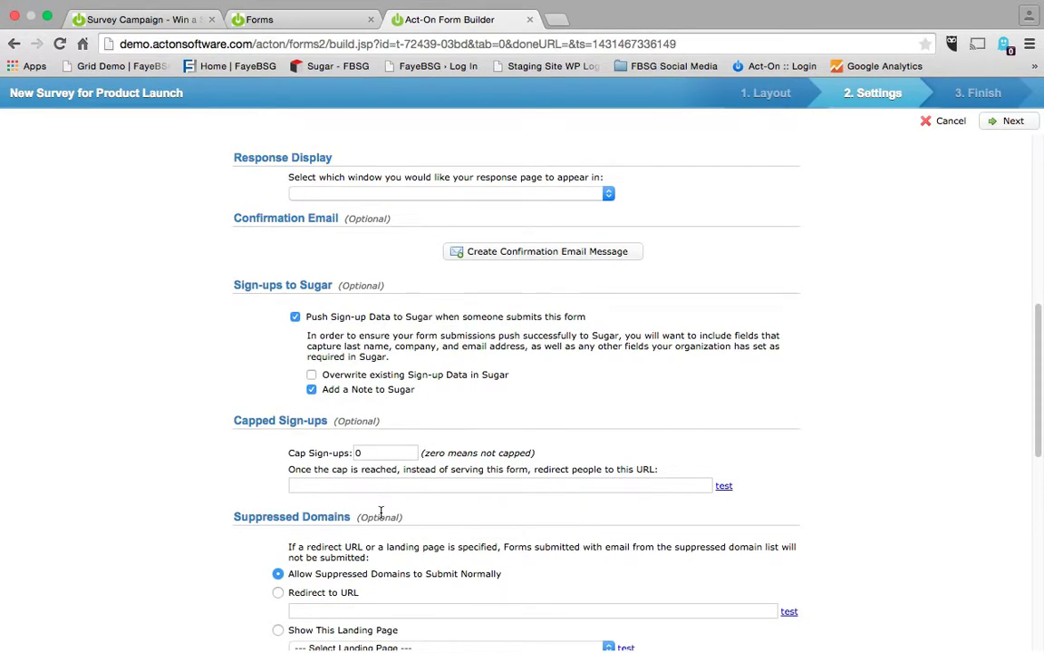
scroll(381, 513, "down", 1)
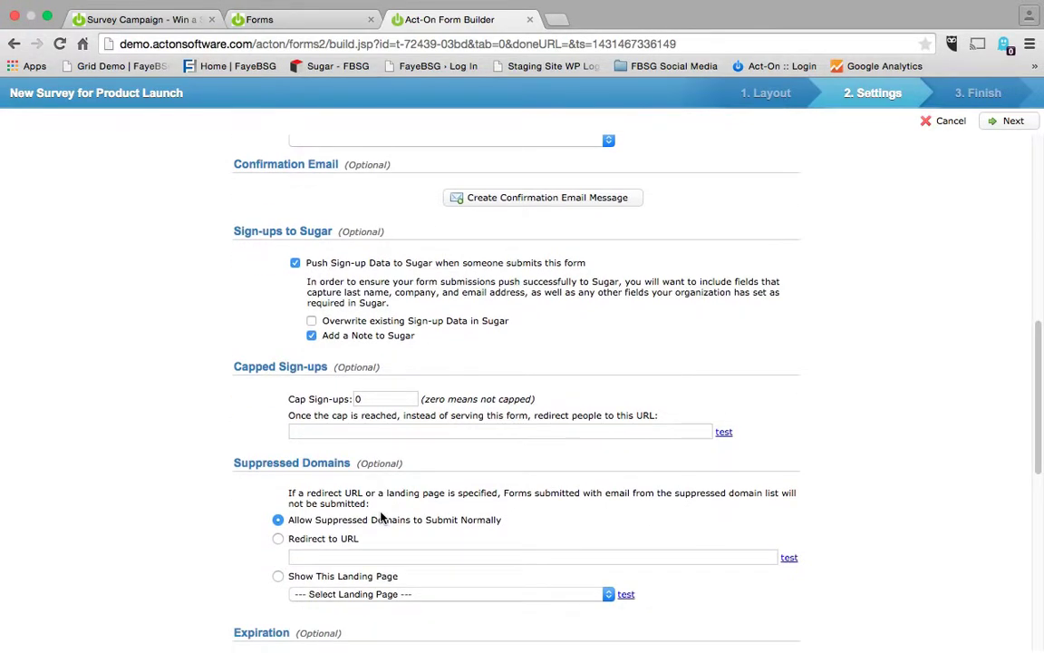
scroll(381, 517, "down", 3)
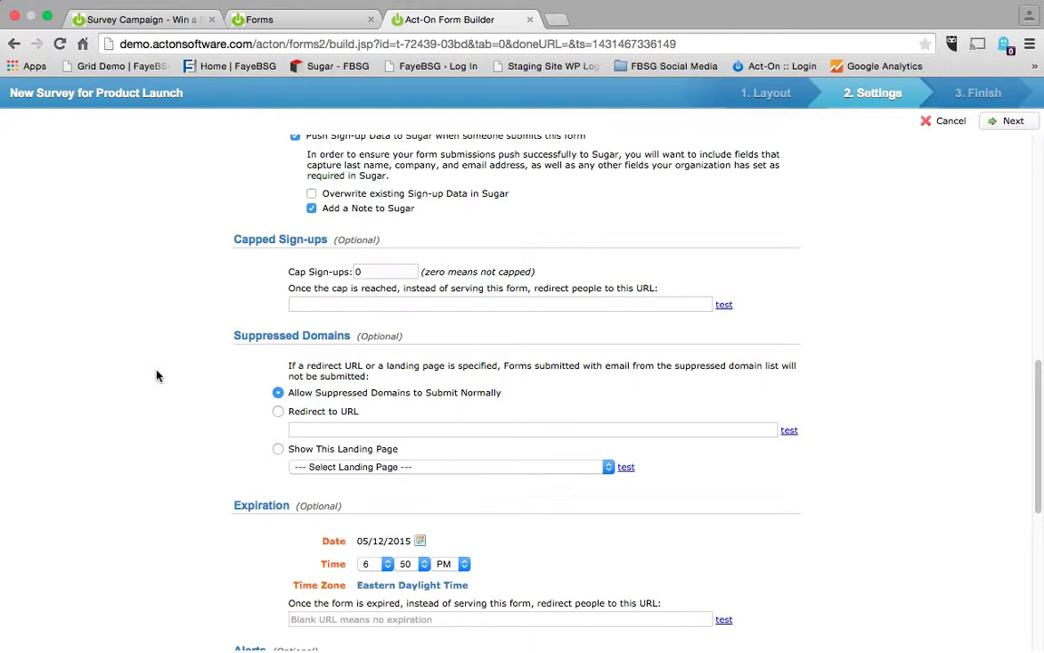
scroll(156, 375, "down", 5)
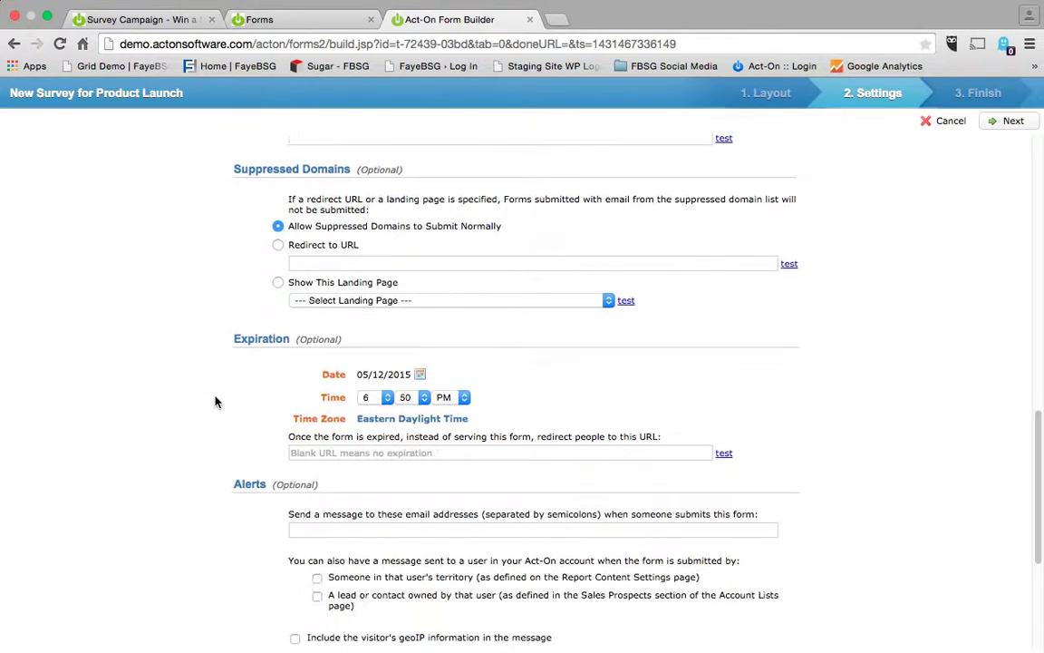
scroll(217, 391, "down", 6)
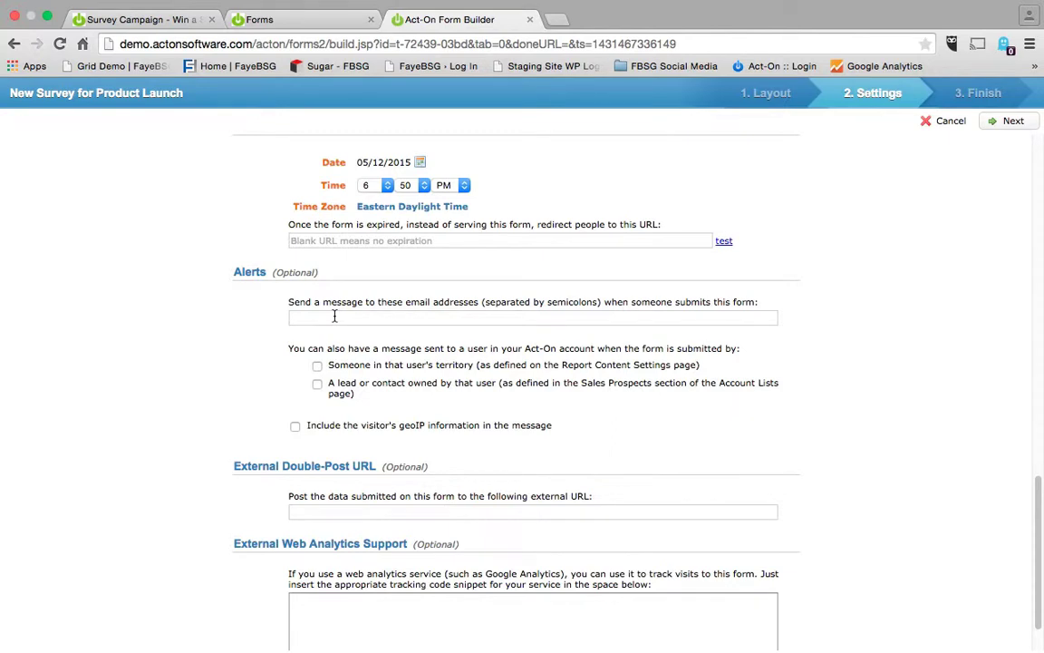
scroll(335, 316, "down", 1)
scroll(334, 317, "up", 10)
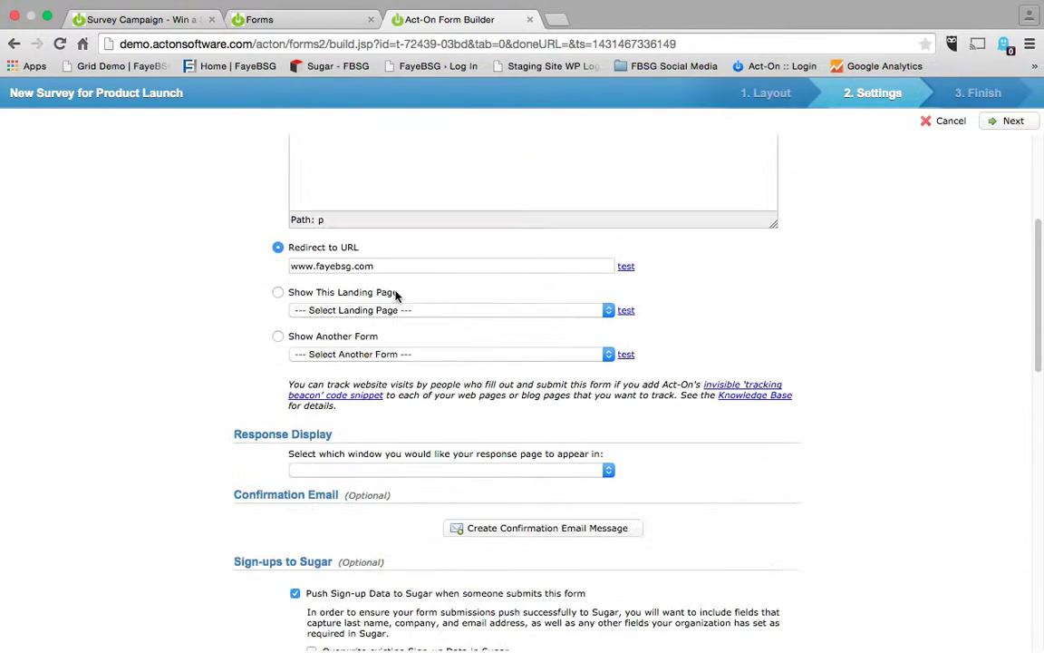
scroll(704, 290, "up", 3)
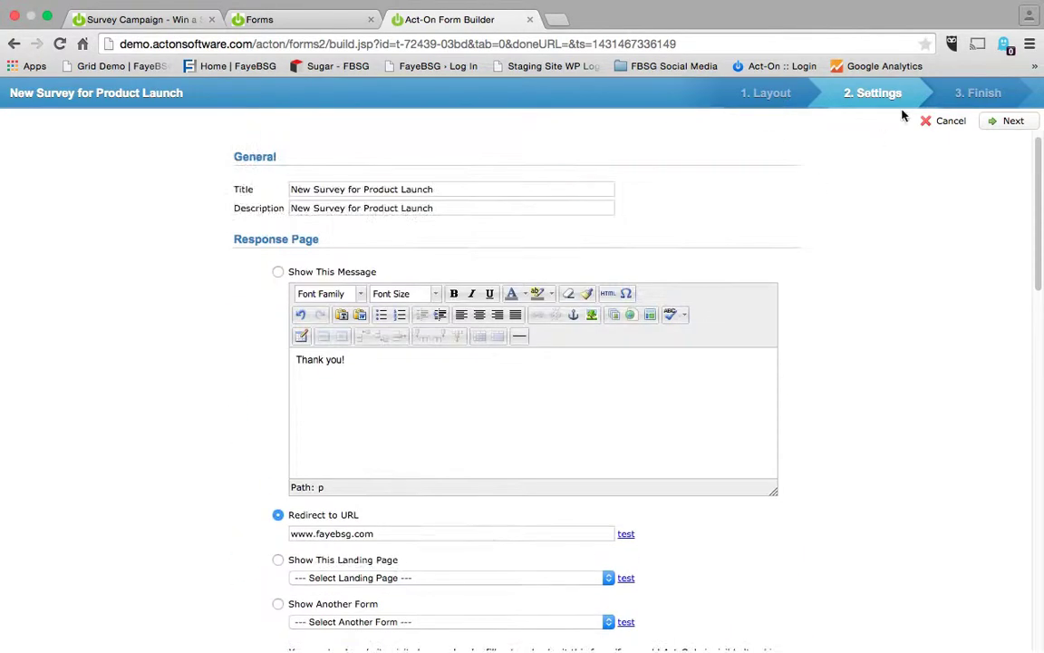
Save the form with submissions mapped to the new list 'Signups From: New Survey for Product Launch'.
left_click(957, 94)
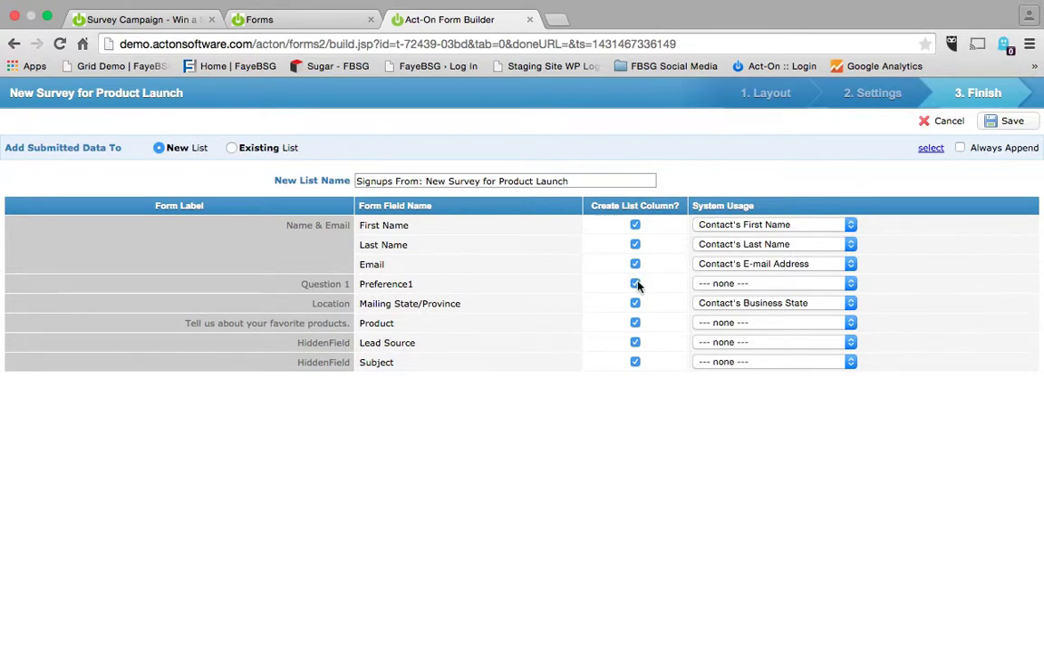
triple_click(423, 180)
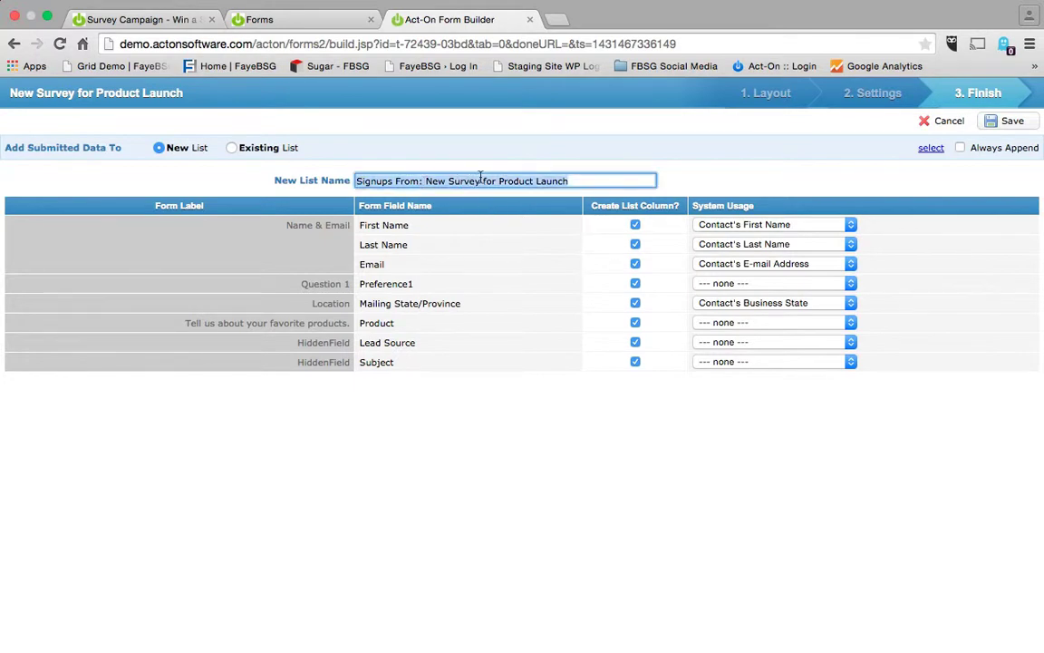
left_click(1030, 120)
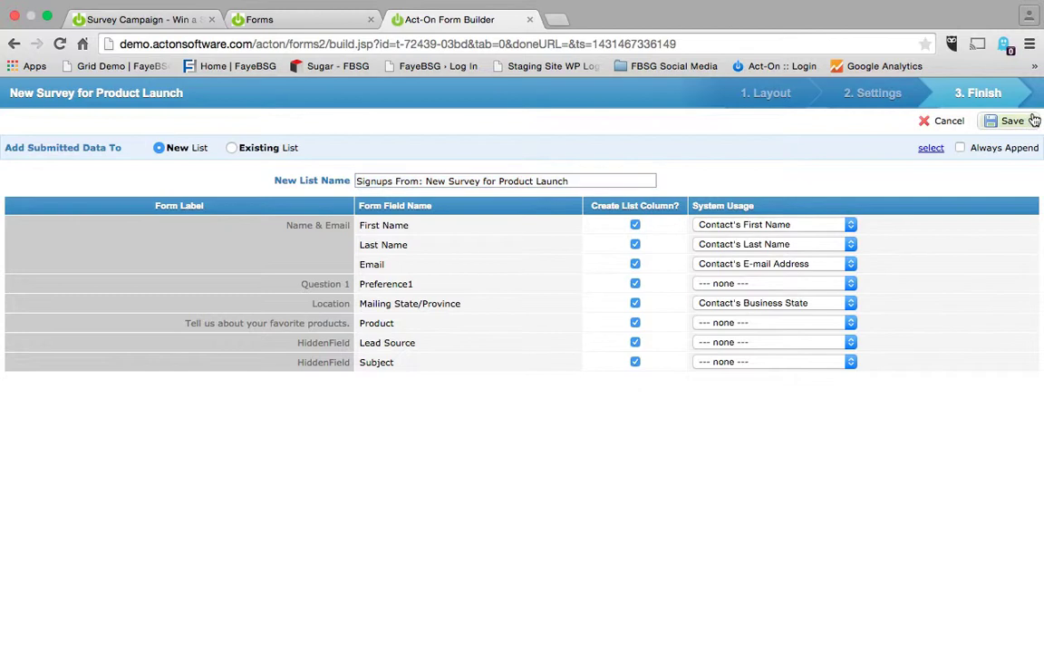
left_click(647, 225)
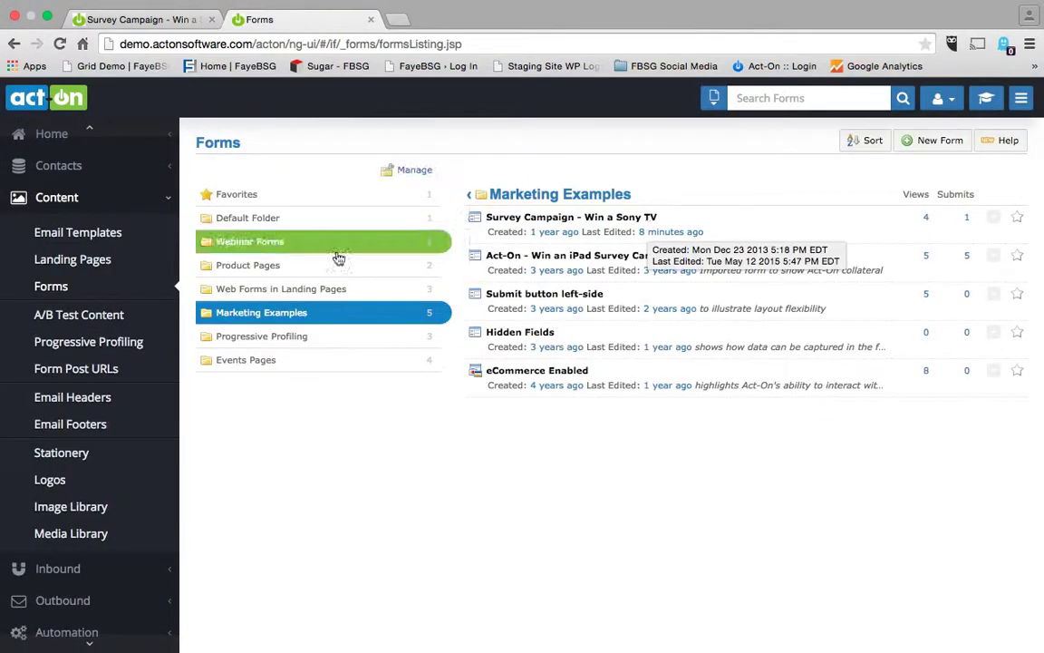
Open the New Survey for Product Launch public form URL in a new tab for testing.
left_click(282, 227)
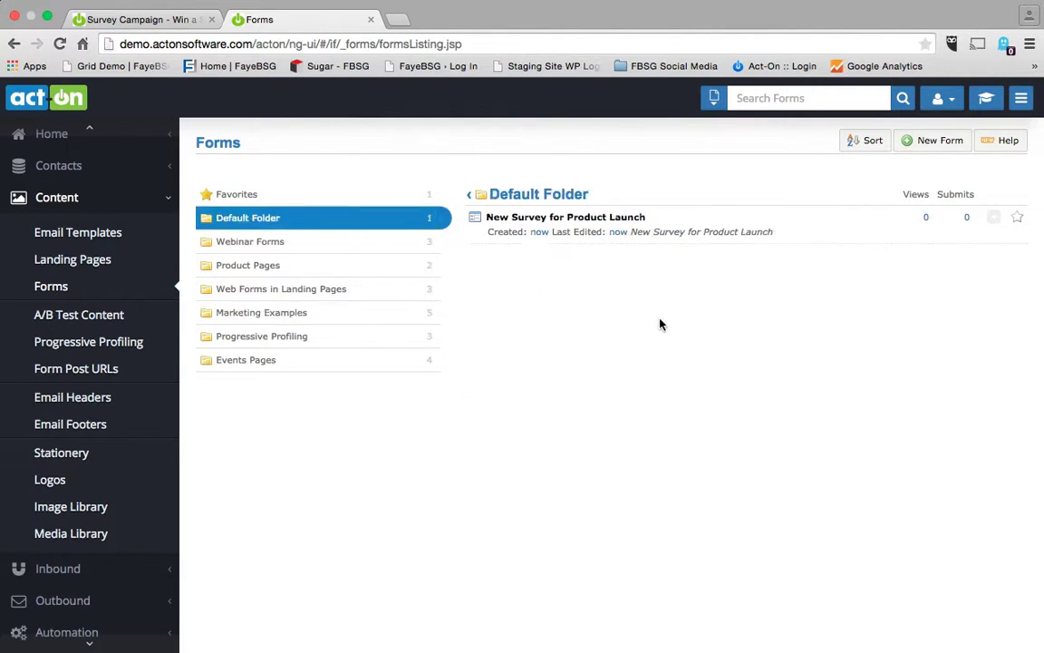
left_click(994, 220)
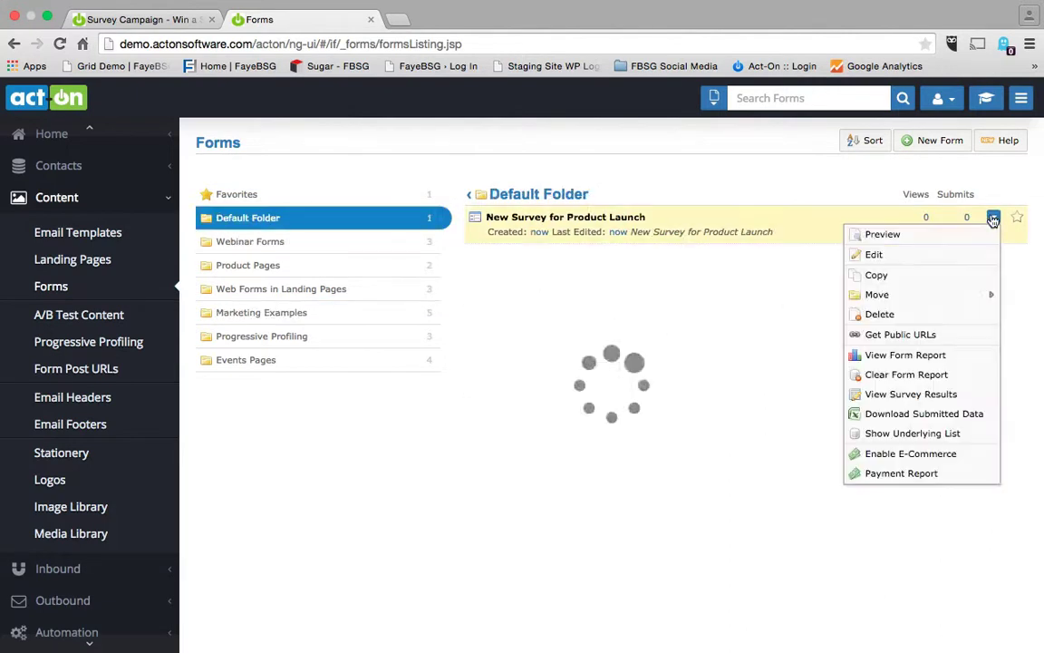
left_click(900, 337)
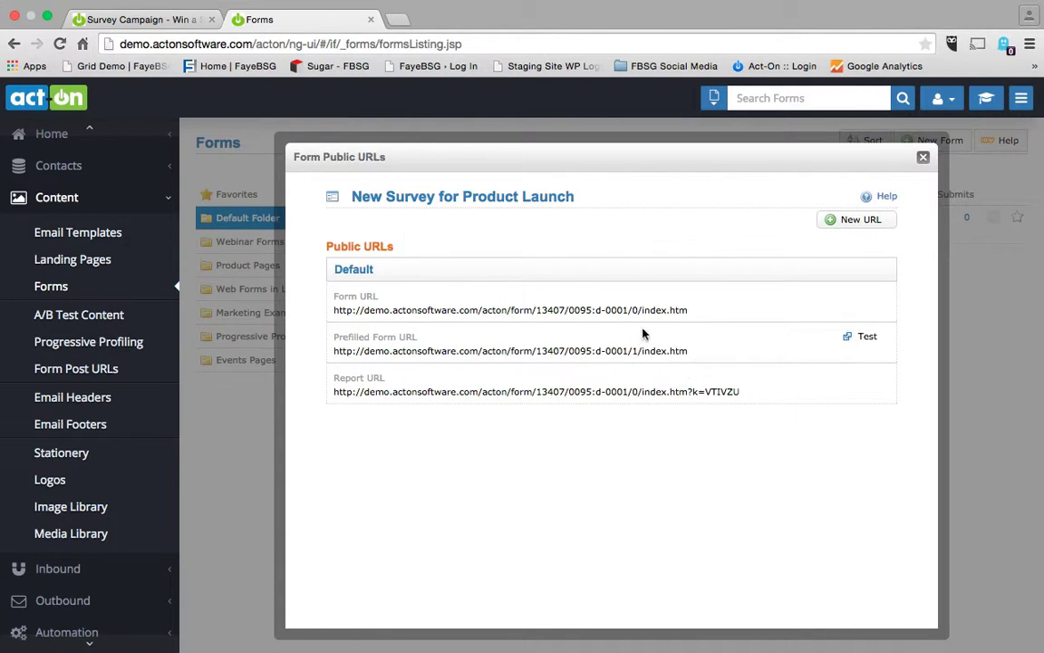
left_click(874, 300)
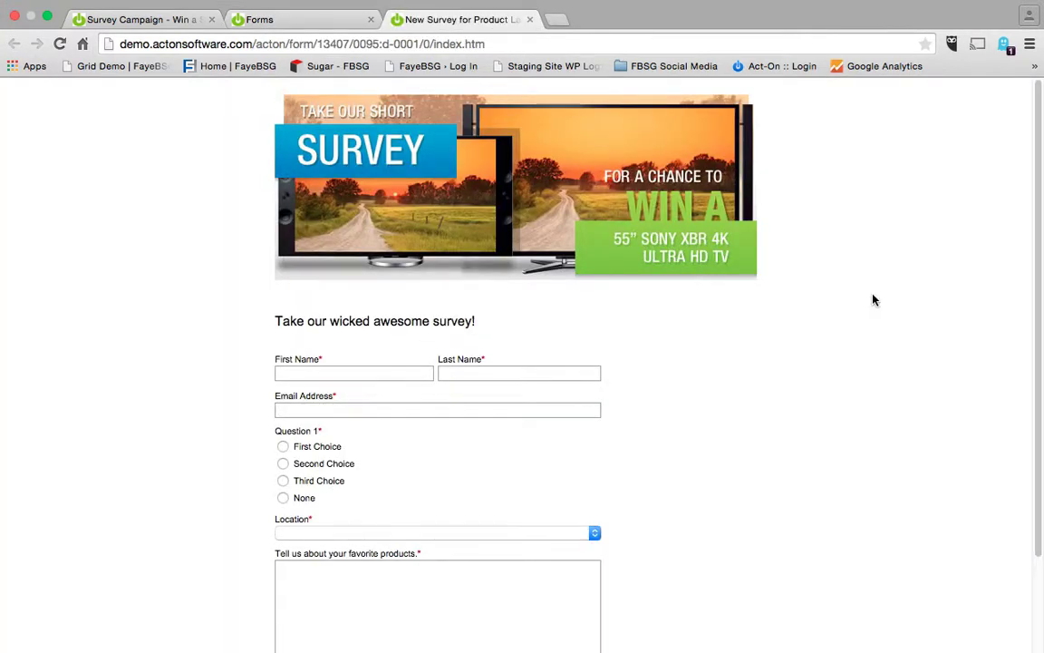
Fill in the test respondent's first name, last name and e-mail address.
scroll(874, 299, "down", 3)
scroll(874, 300, "up", 3)
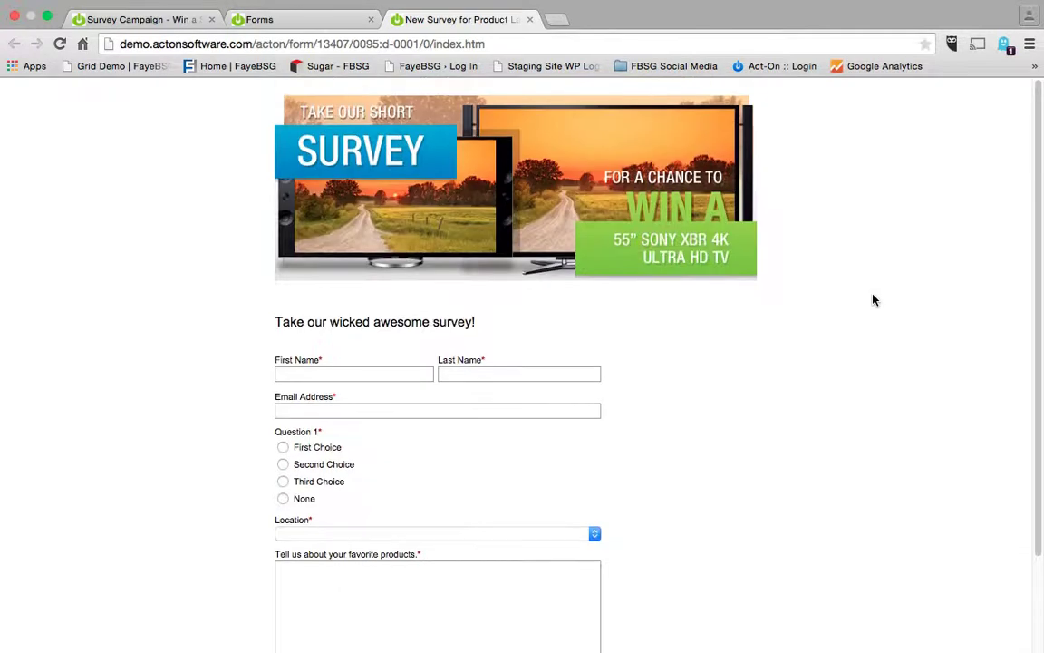
left_click(367, 372)
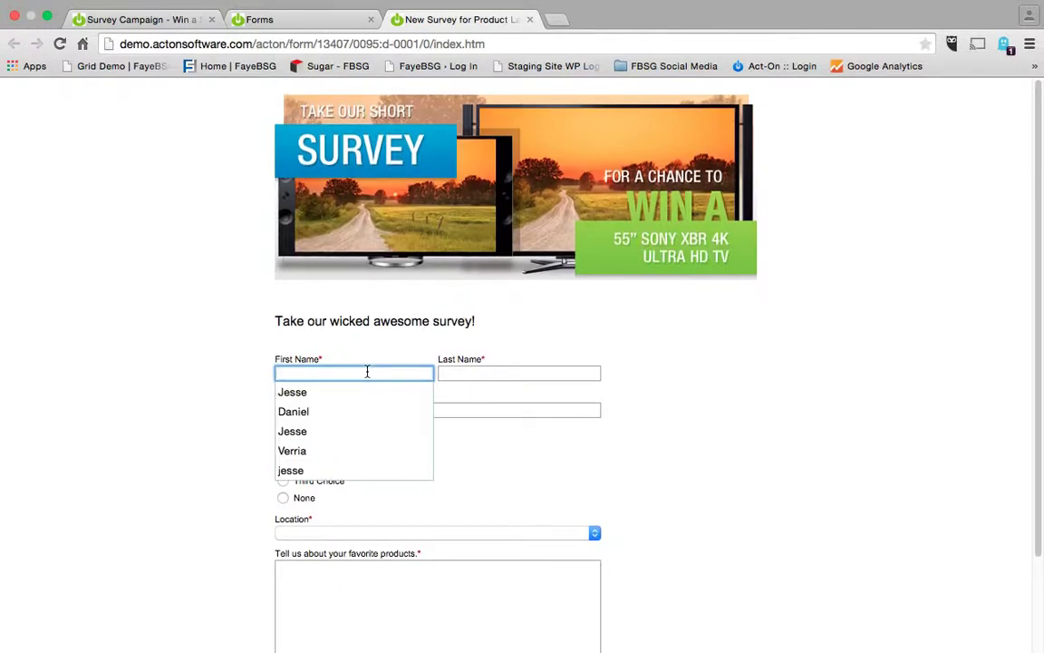
key("Tab")
key("Tab")
type("jese")
key("BackSpace")
key("Down")
key("Down")
key("Tab")
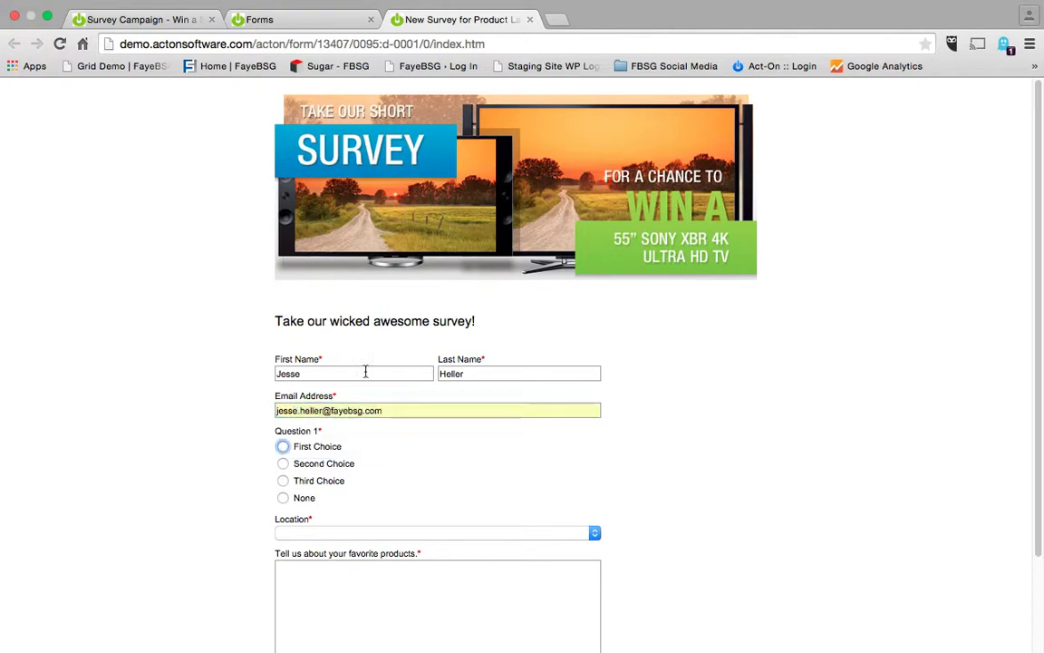
Answer First Choice, set Location to California, comment 'Go Lakers :(' and submit.
left_click(282, 446)
left_click(298, 536)
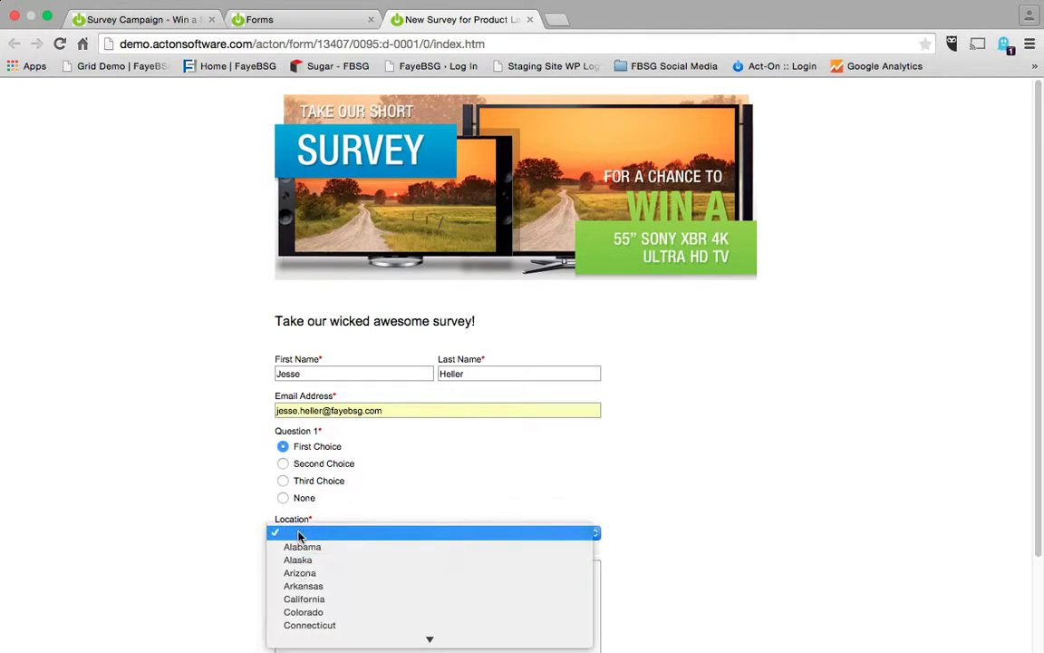
left_click(301, 599)
scroll(244, 563, "down", 3)
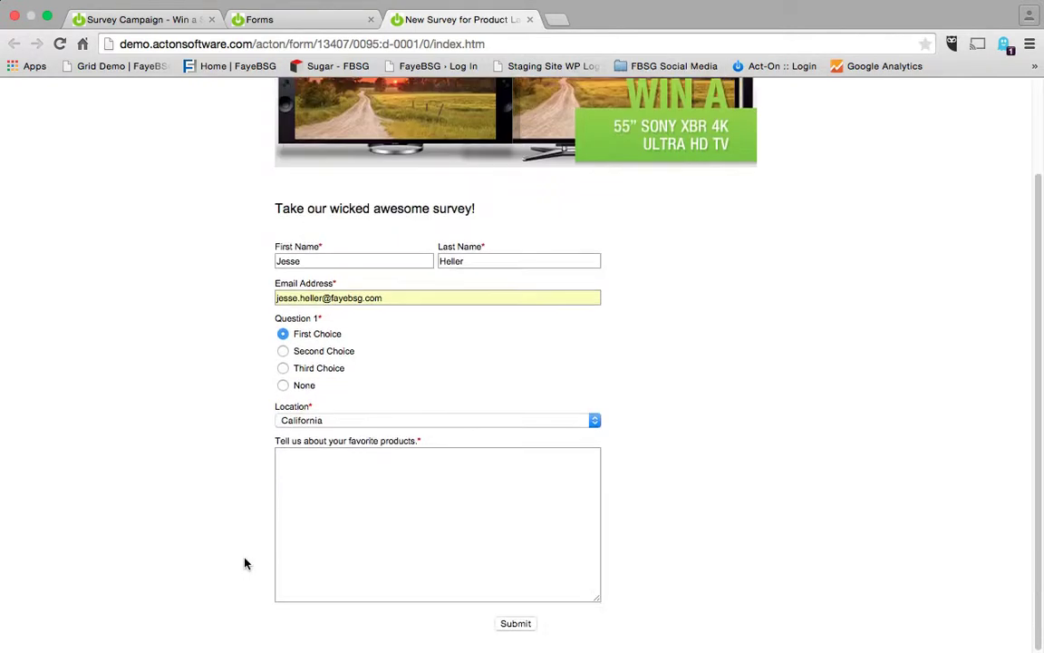
left_click(393, 481)
type("Go Lakers")
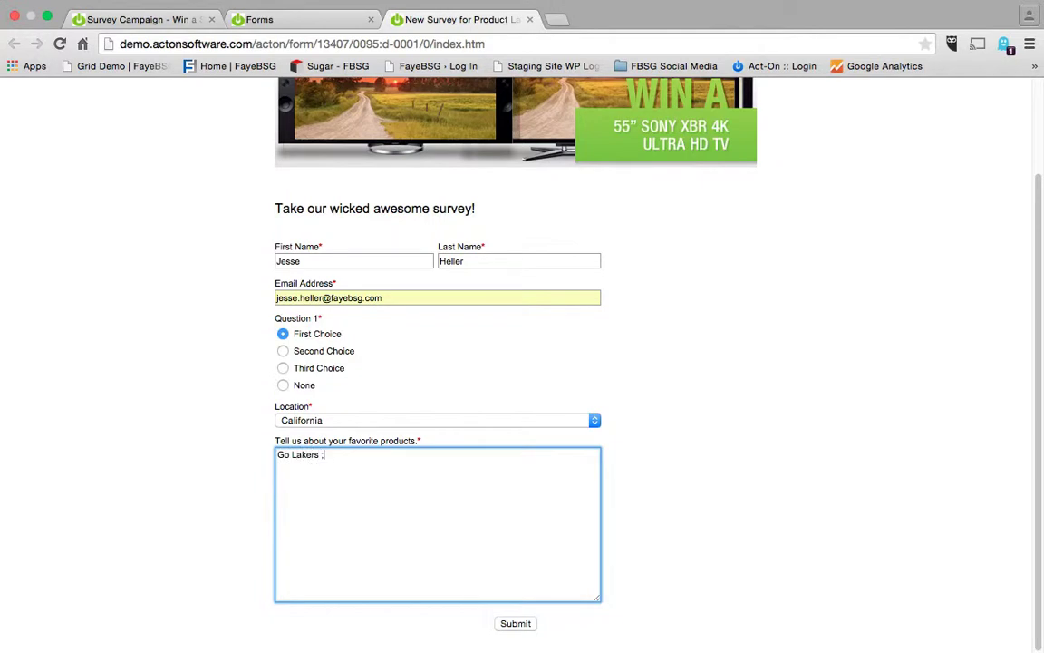
type(" :(")
left_click(526, 626)
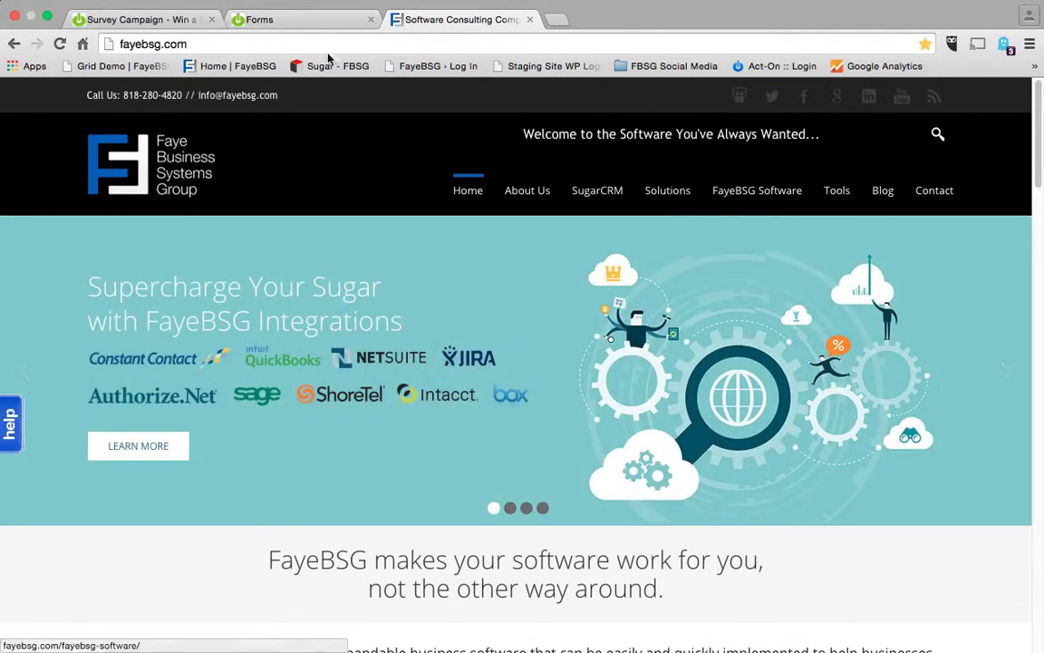
Refresh the Act-On forms listing so the survey shows 1 view and 1 submit.
left_click(312, 20)
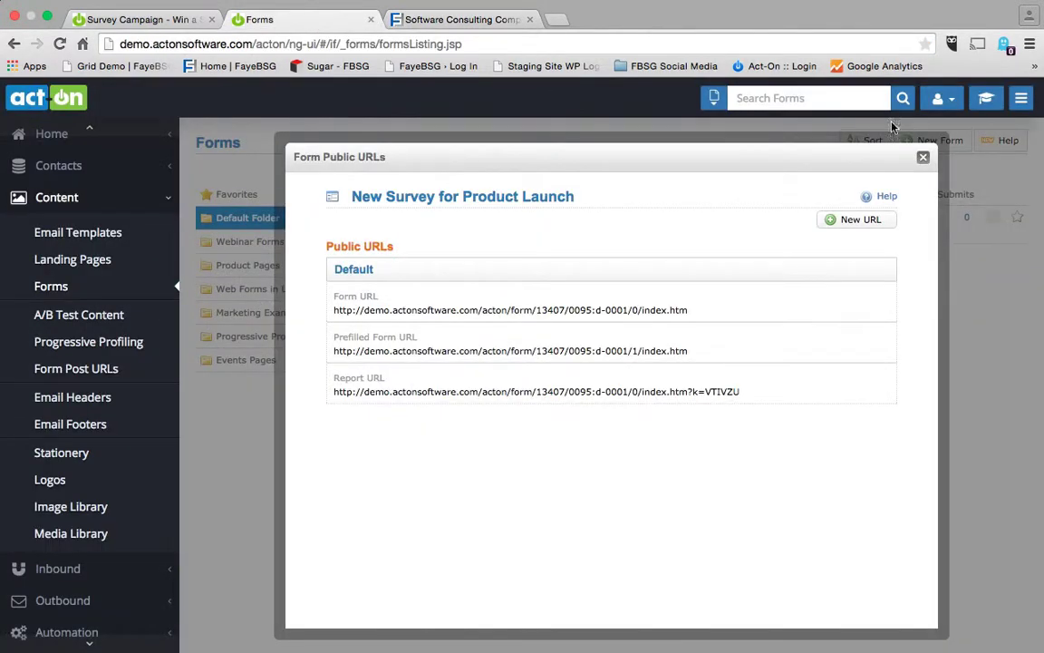
left_click(924, 160)
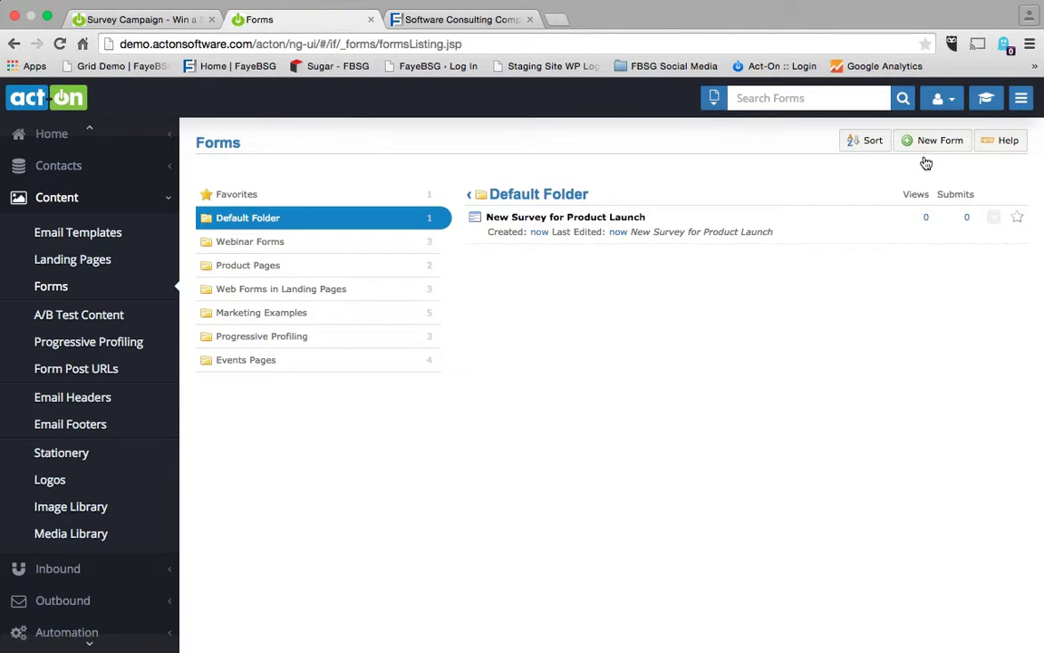
left_click(994, 217)
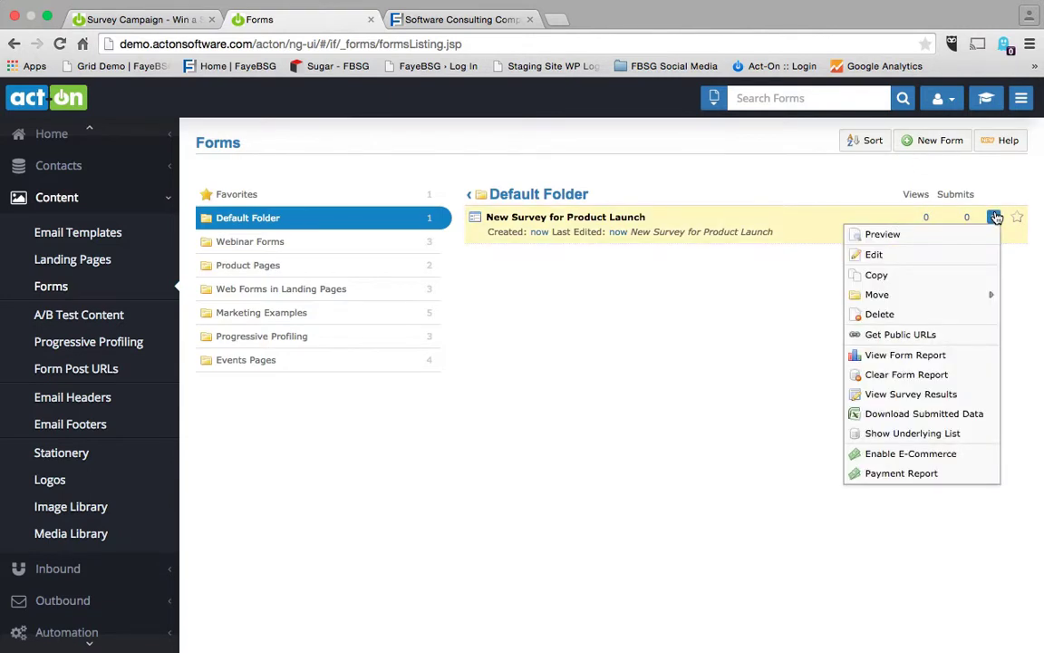
left_click(55, 44)
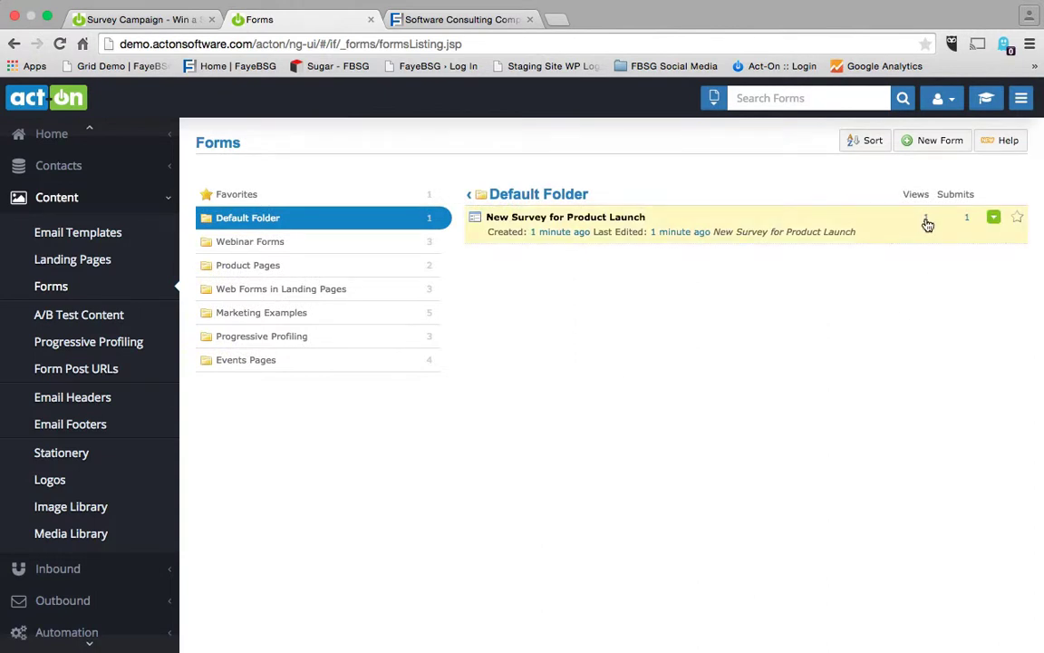
Review the survey results showing one First Choice response, then close them.
left_click(993, 218)
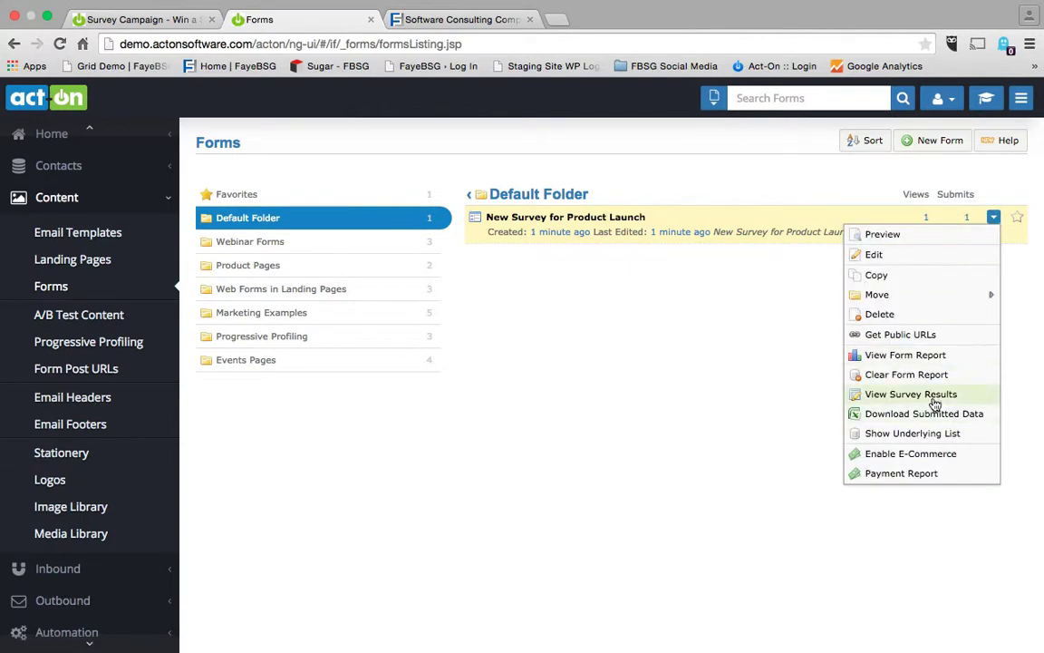
left_click(870, 395)
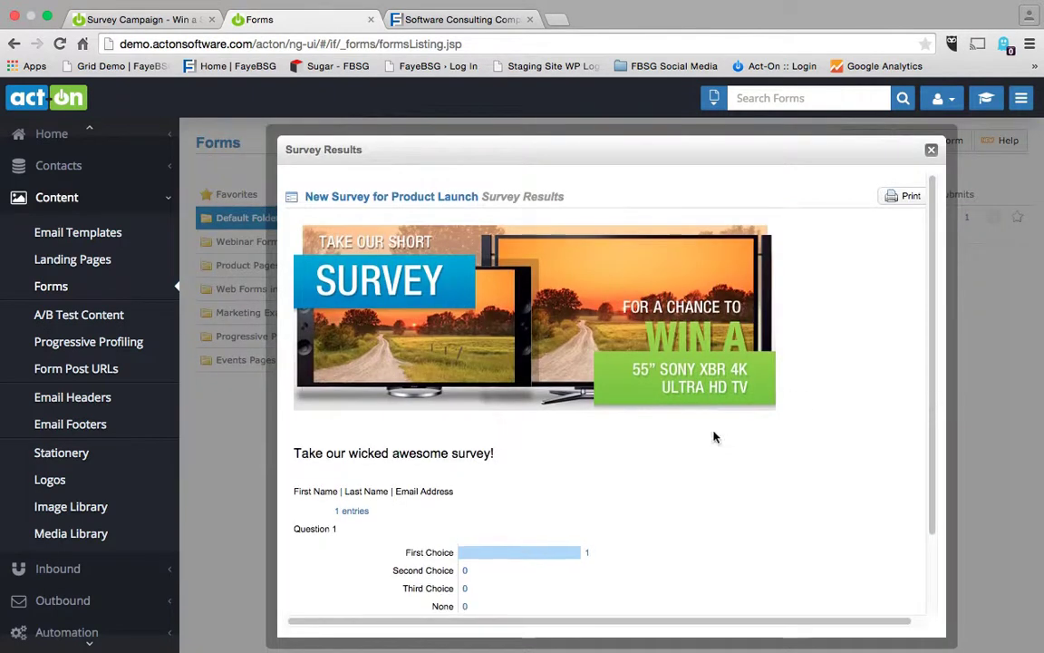
scroll(713, 437, "down", 2)
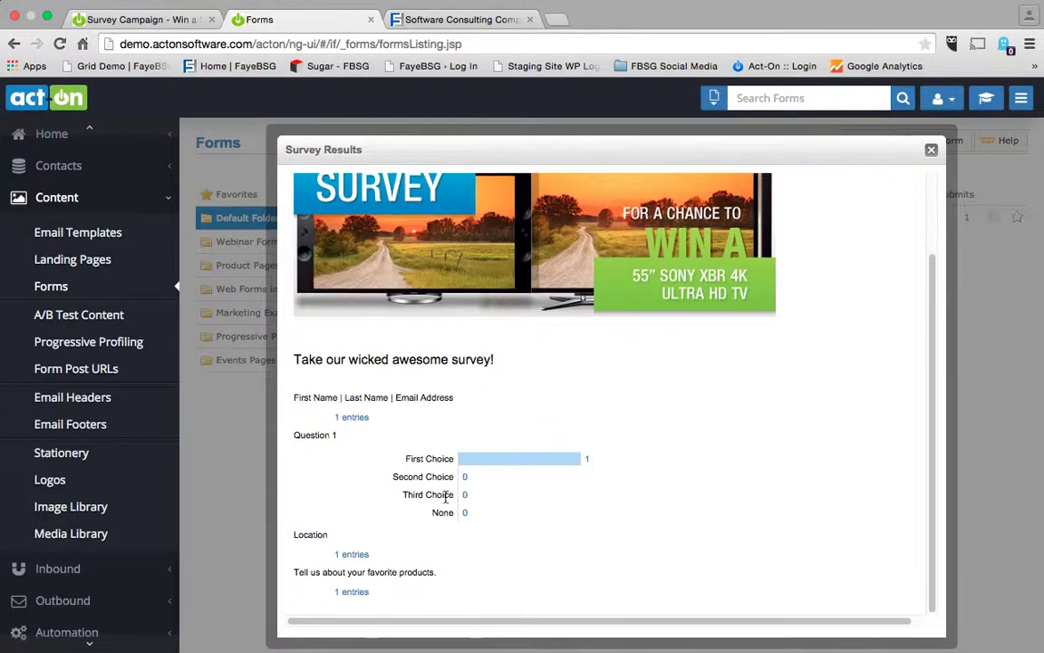
scroll(510, 449, "down", 1)
scroll(435, 489, "up", 1)
scroll(354, 557, "up", 1)
scroll(353, 557, "up", 1)
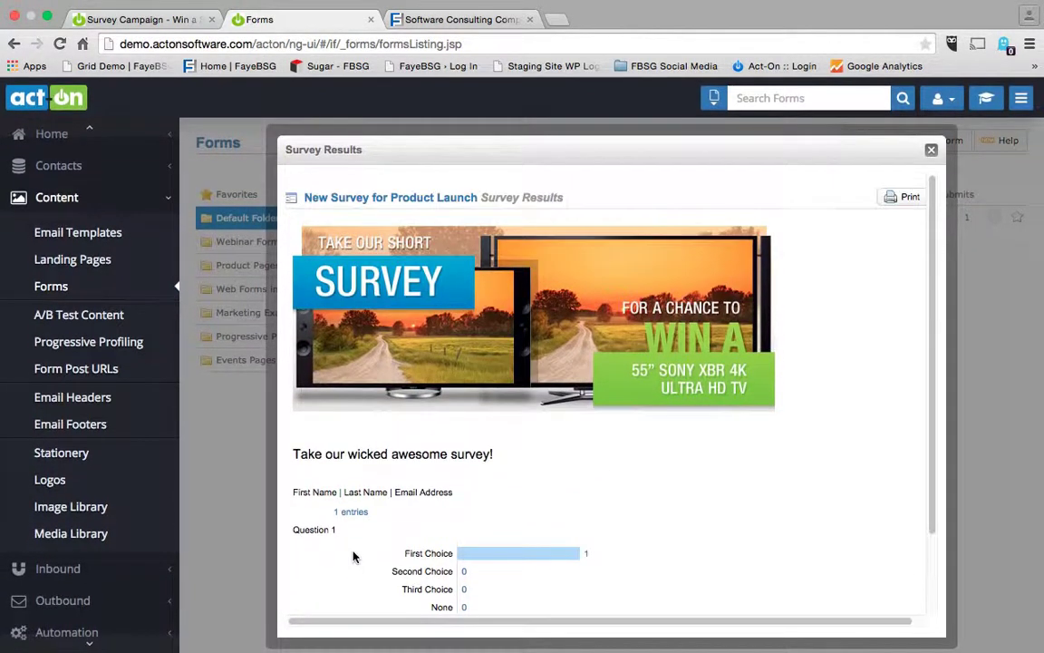
scroll(352, 555, "down", 2)
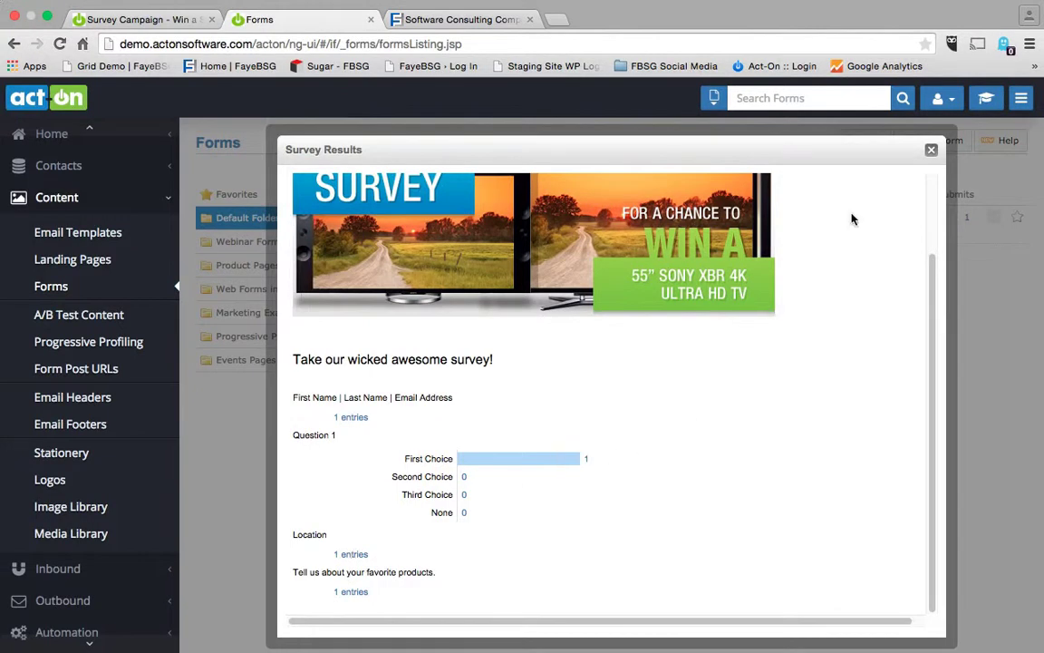
left_click(932, 152)
left_click(994, 220)
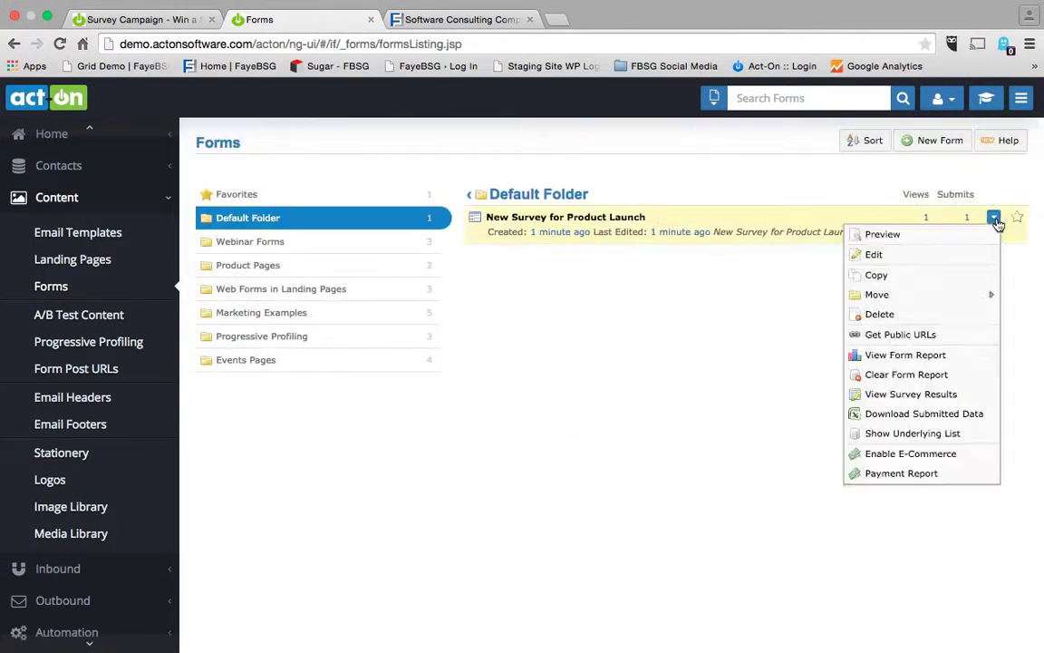
Open the form report and list the single Default-source submission from May 12 2015.
left_click(941, 358)
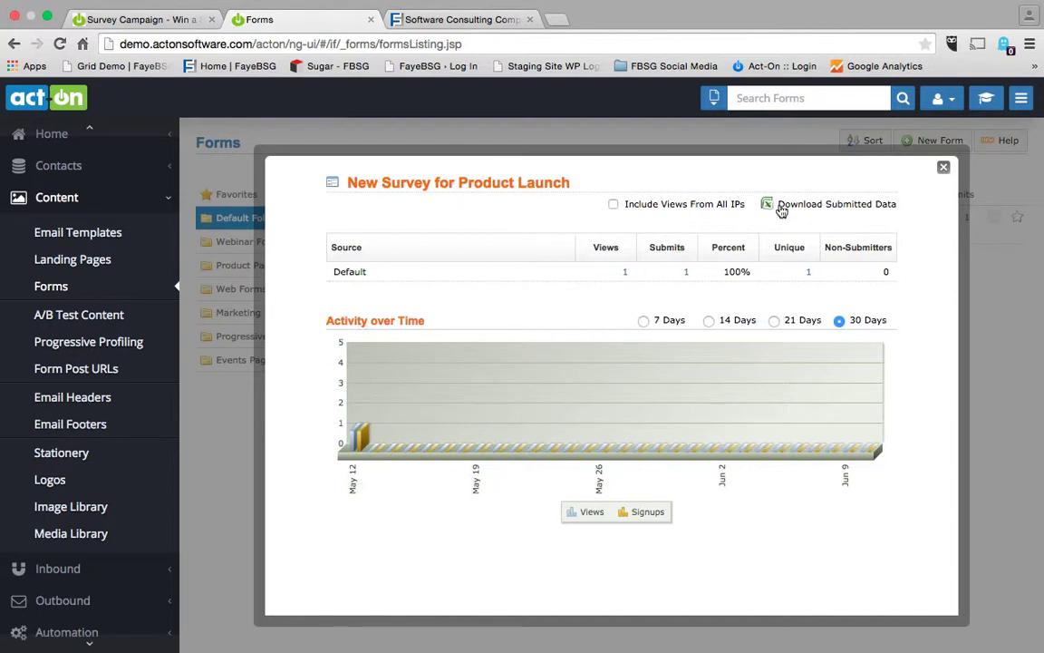
left_click(687, 275)
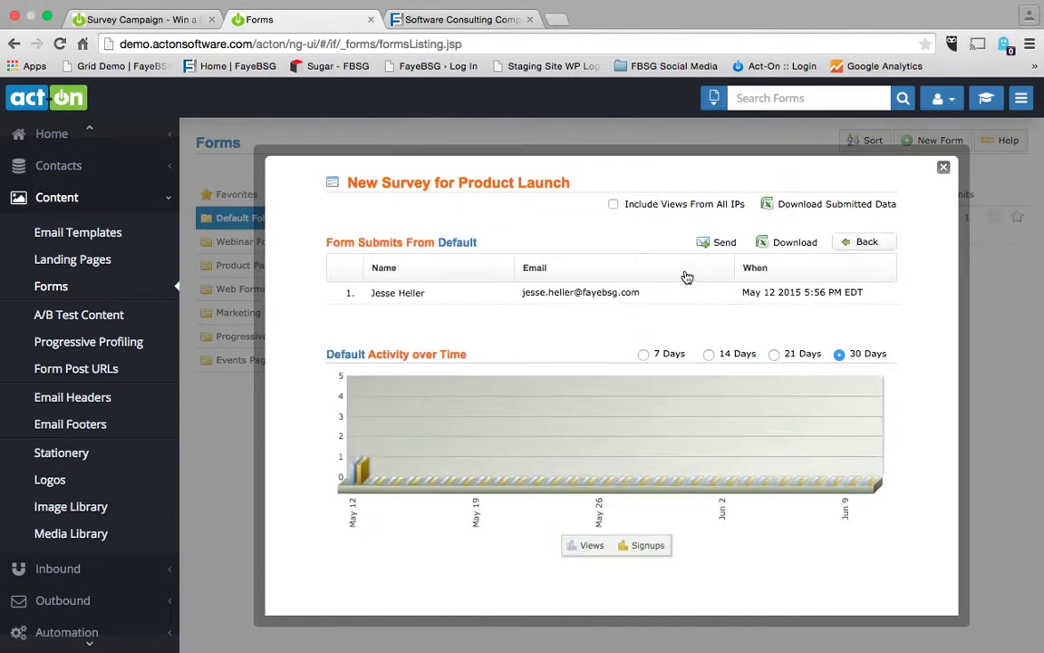